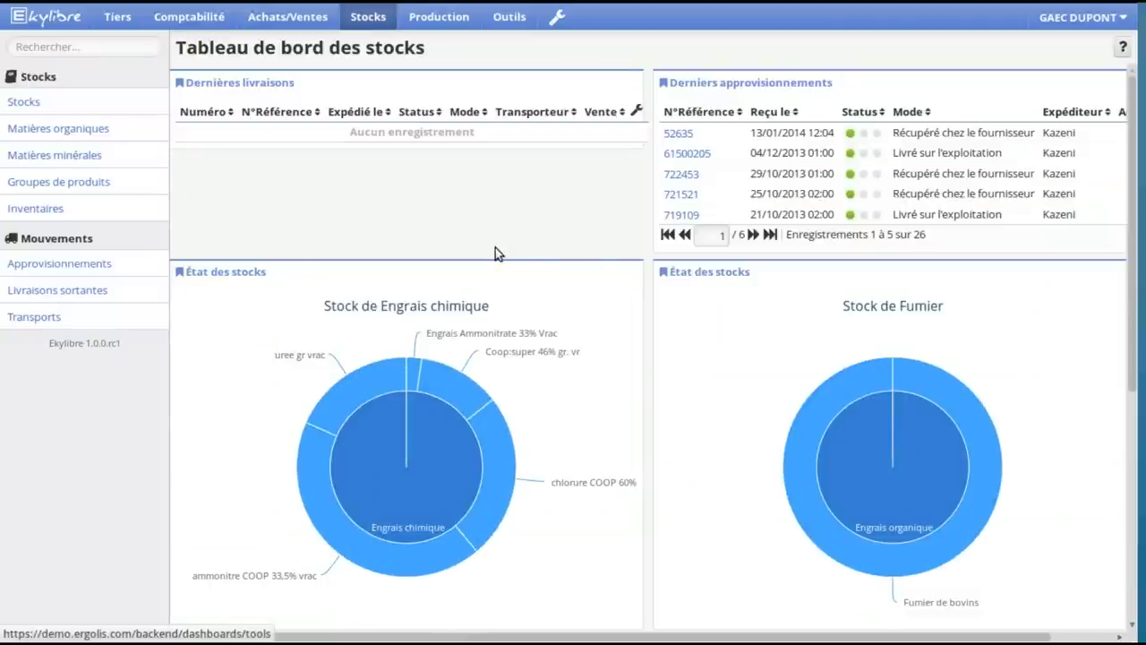
- Open the production dashboard and examine the fields around Saint-Porchaire on the map of nitrogen spread per hectare
mouse_move(346, 385)
click(424, 25)
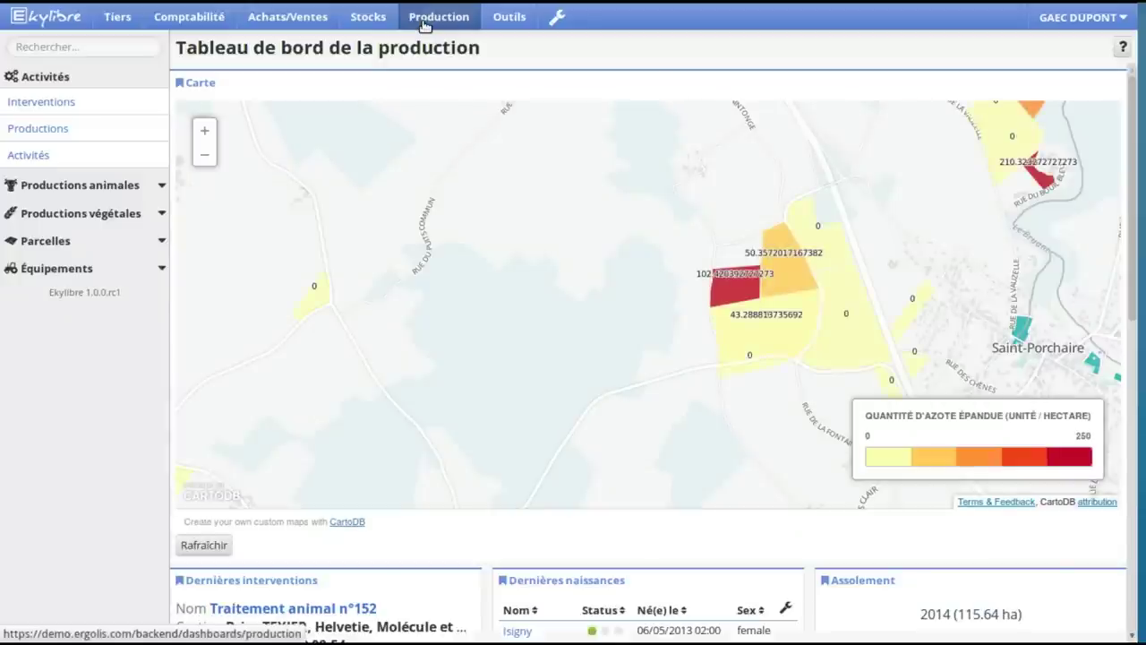
drag(634, 189, 351, 202)
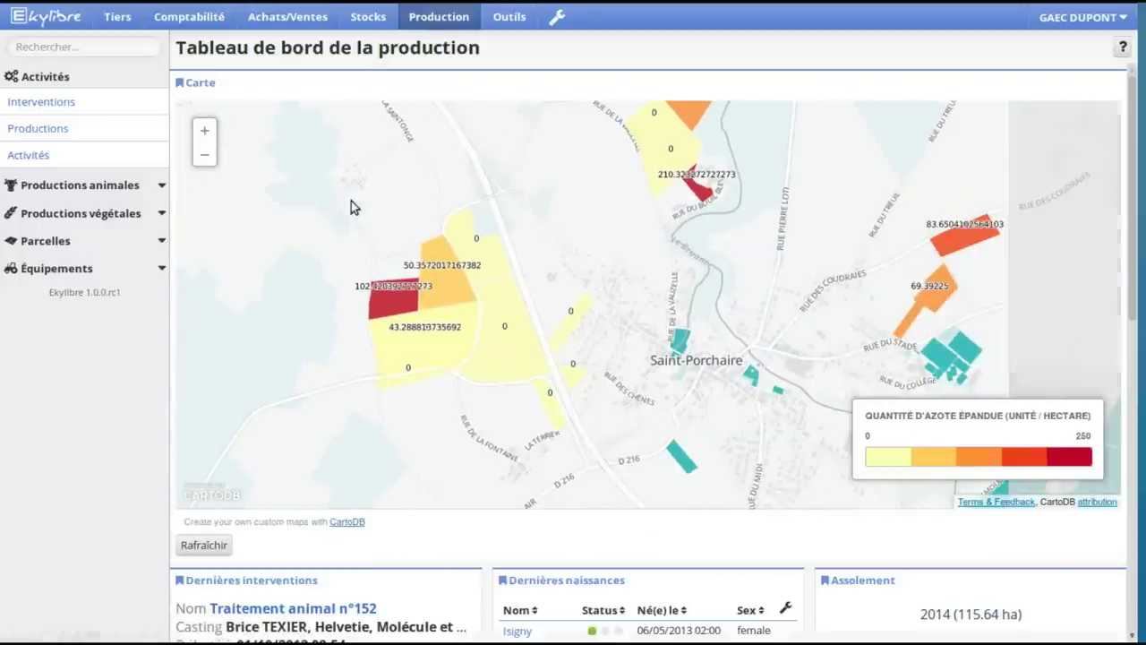
drag(579, 253, 478, 217)
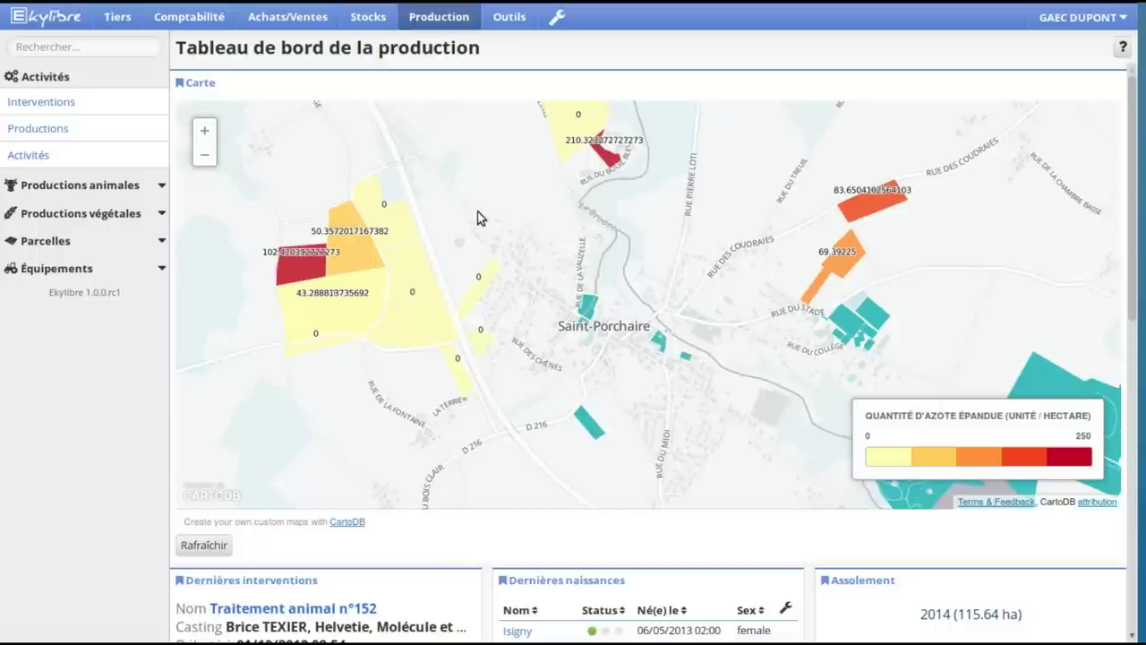
click(477, 292)
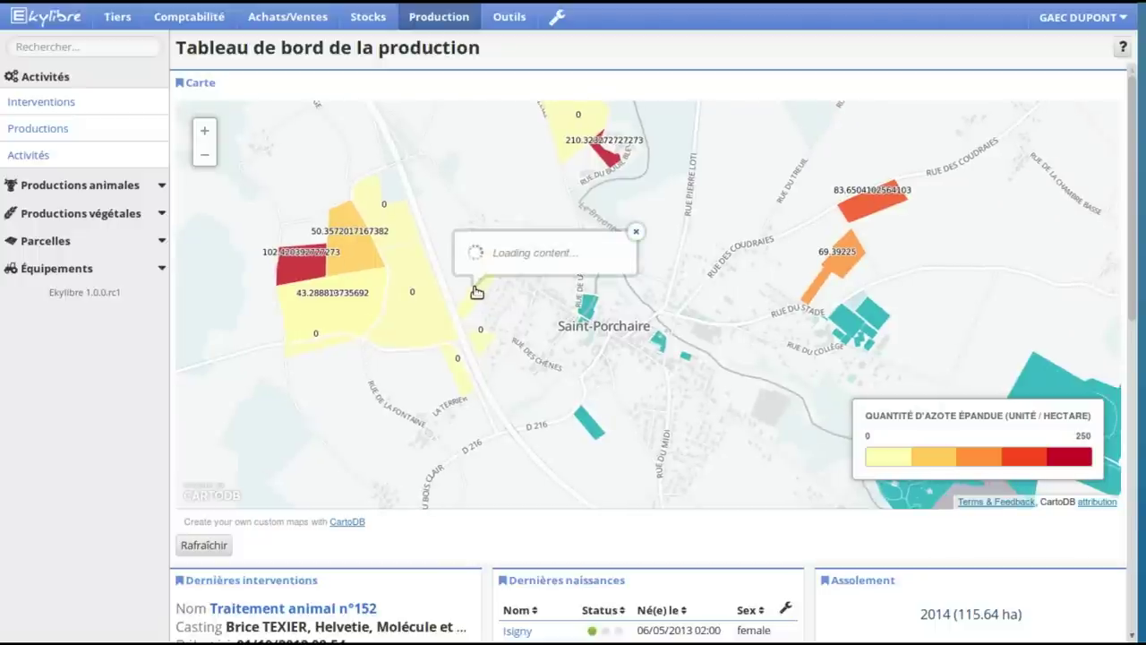
click(205, 131)
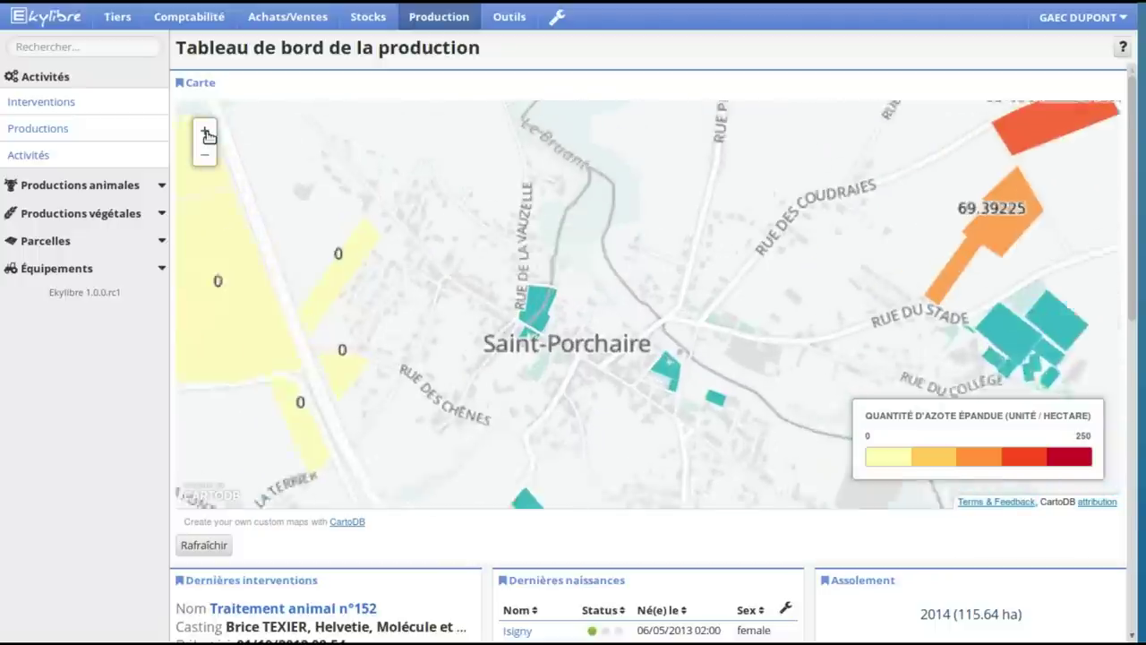
drag(440, 388, 633, 342)
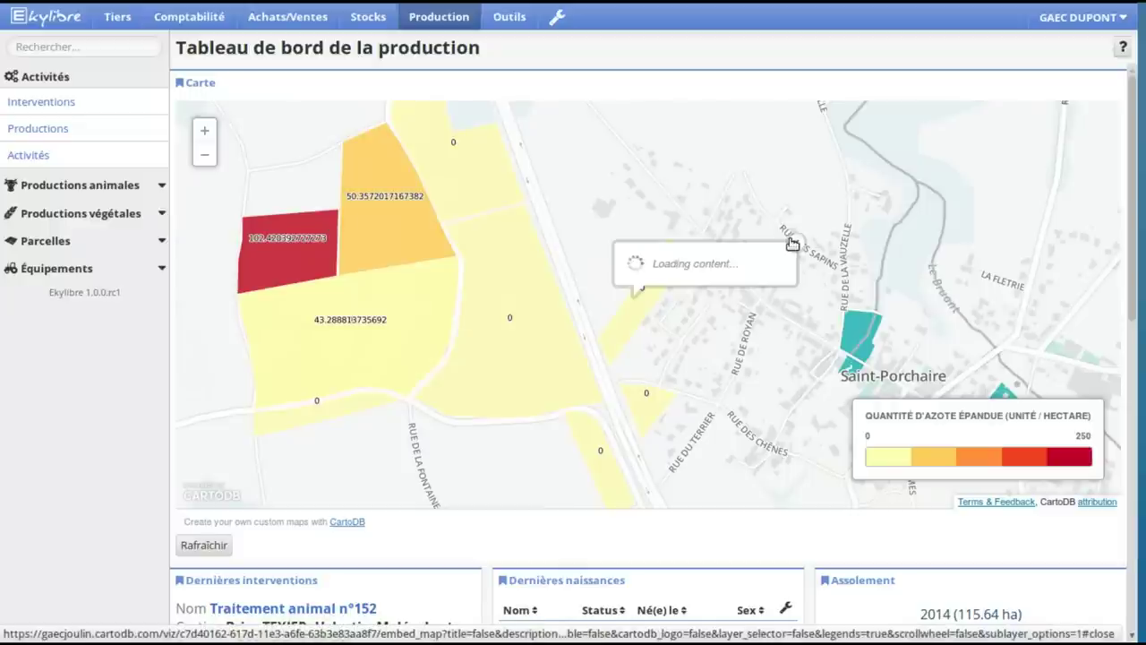
click(794, 245)
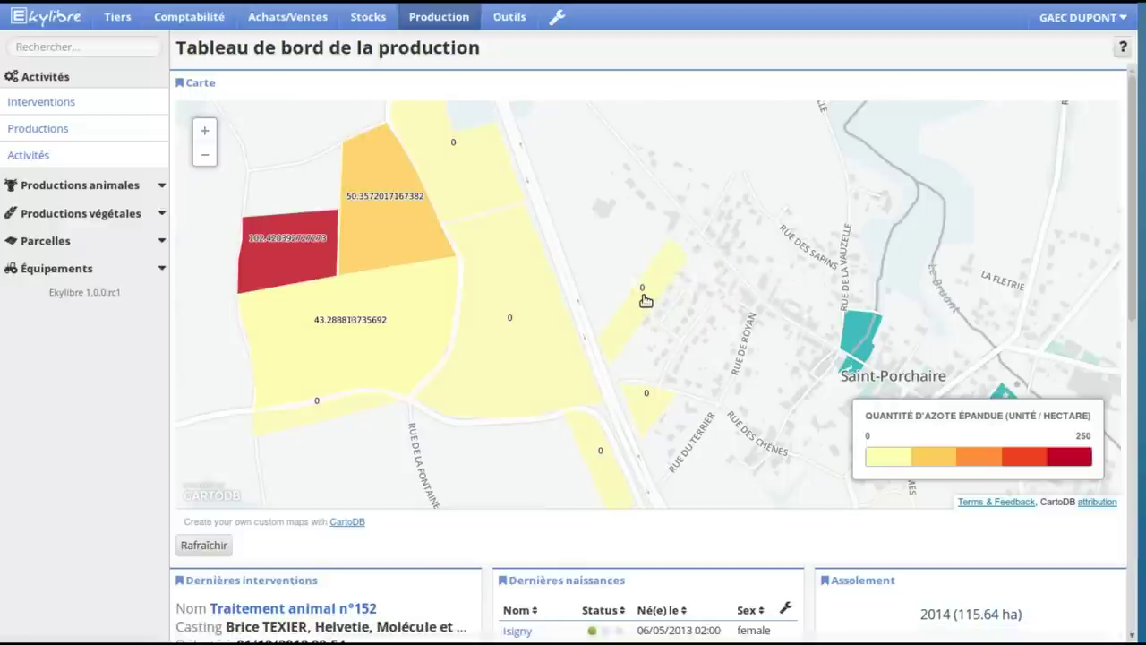
drag(637, 246, 645, 260)
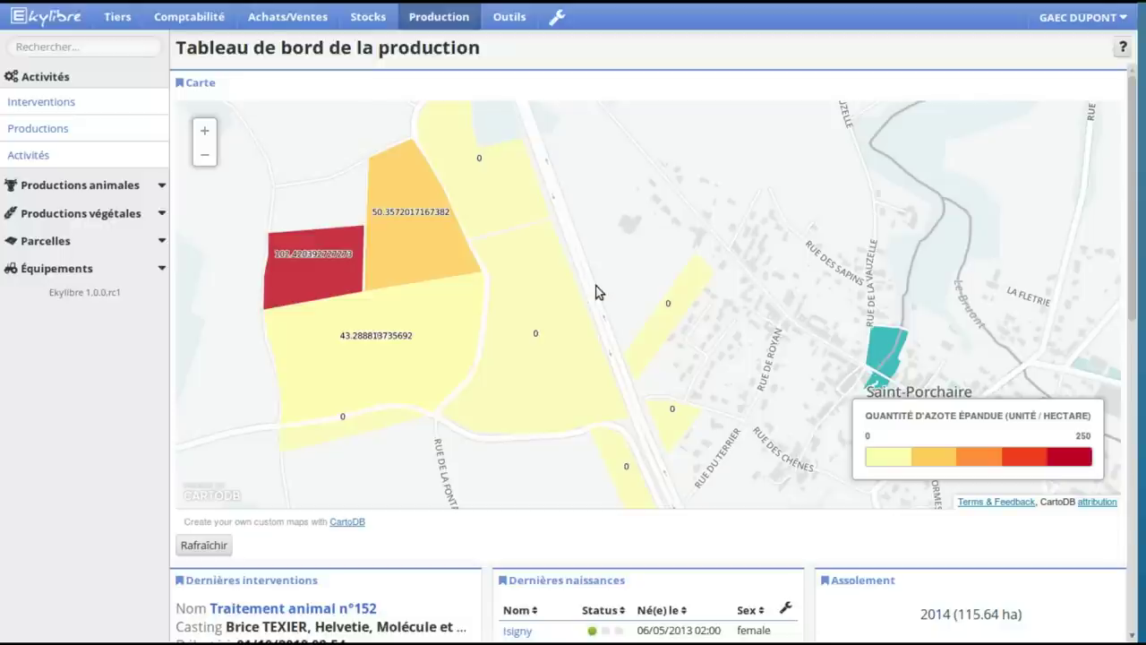
- Start a new intervention of the type Fertilisation minérale from the Amendement category
click(50, 100)
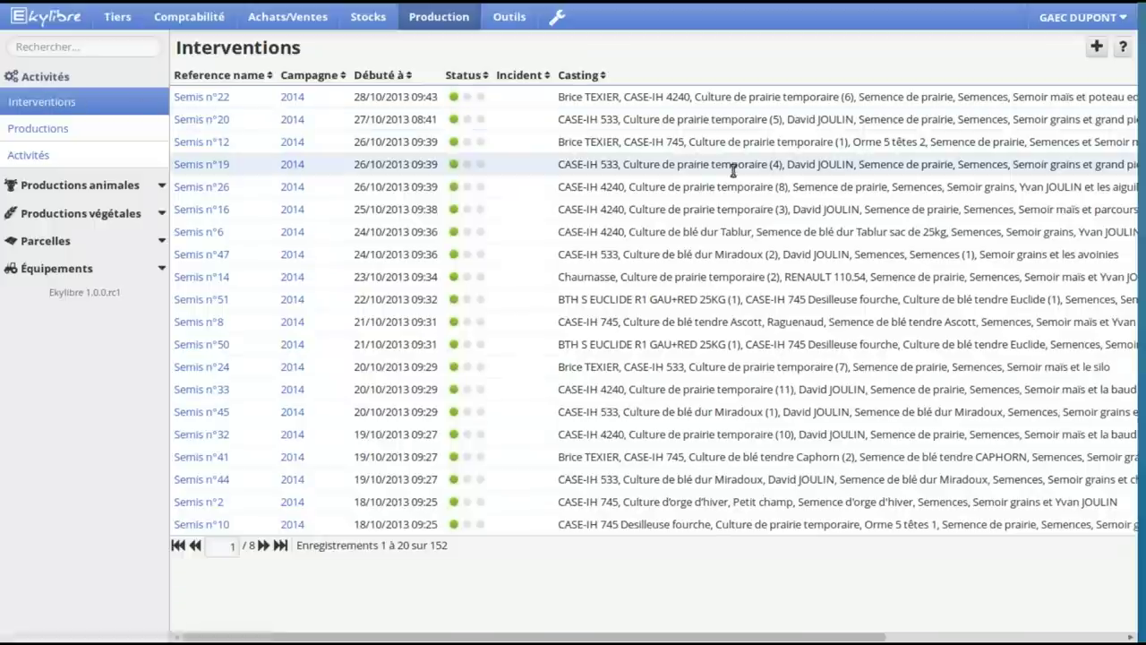
click(1096, 47)
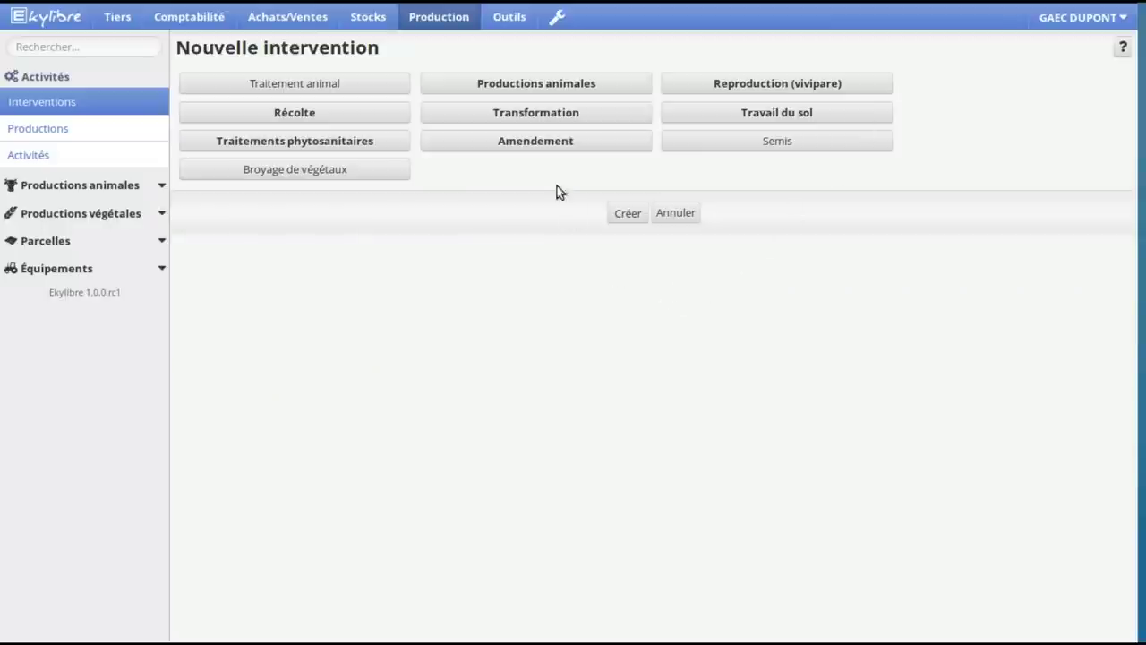
click(532, 144)
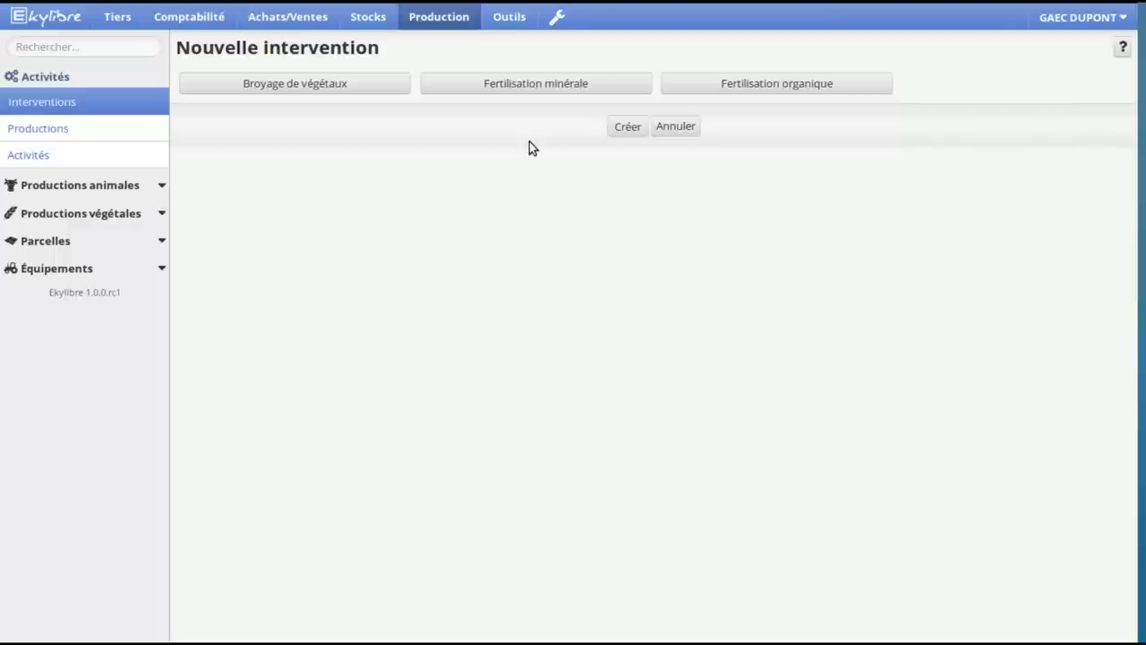
click(541, 85)
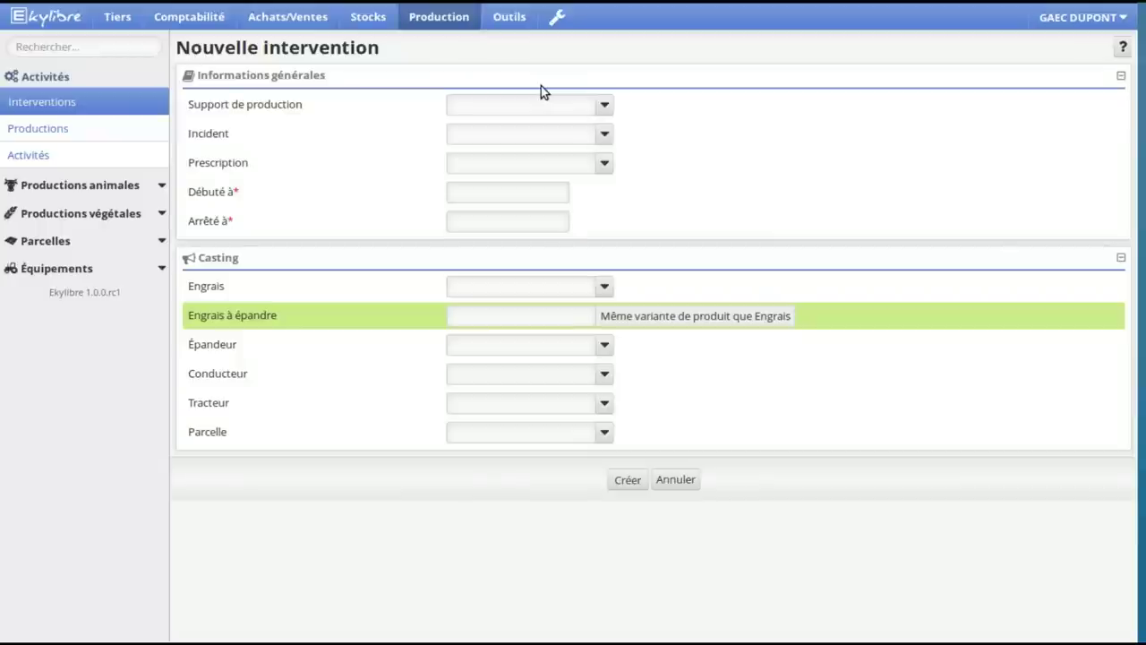
- Search the production supports for "2014 blé dur" and choose champ bousseau – Culture de blé dur Tablur (Blé dur 2014)
click(567, 109)
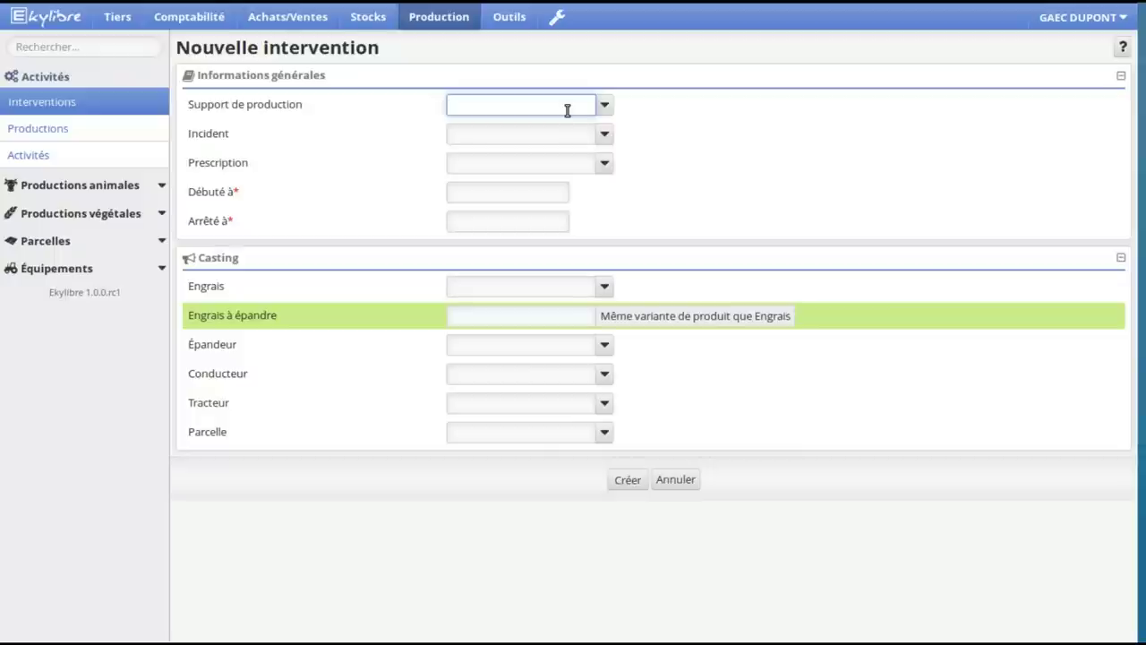
text(bouss)
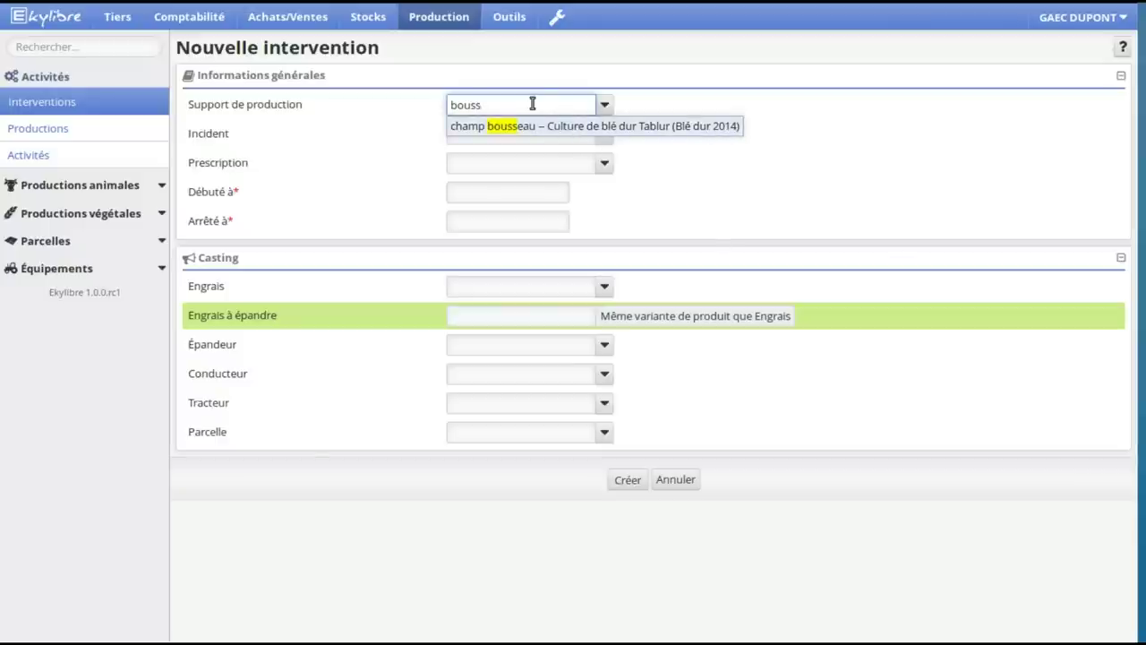
drag(486, 105, 440, 105)
text(2014 bl)
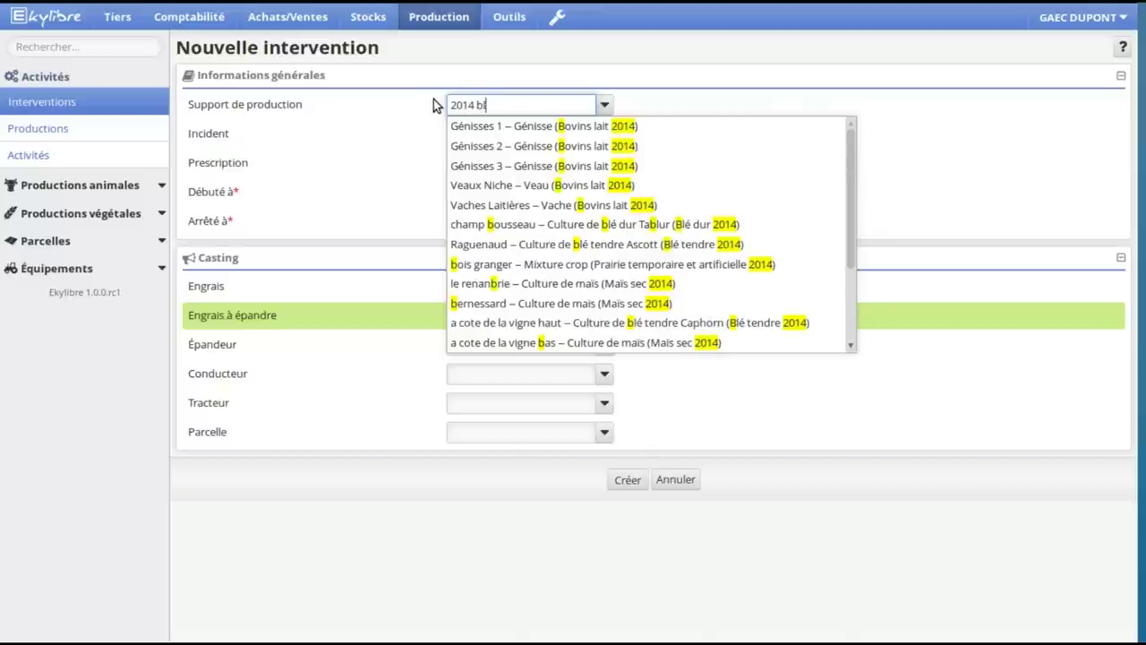
text(é du)
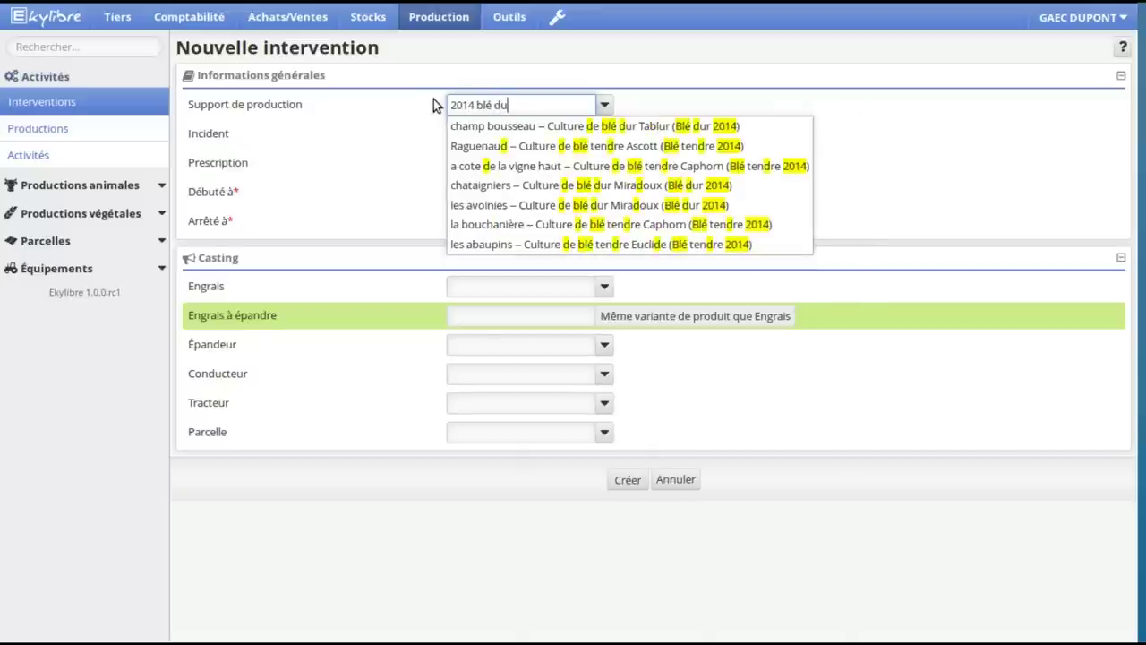
text(r)
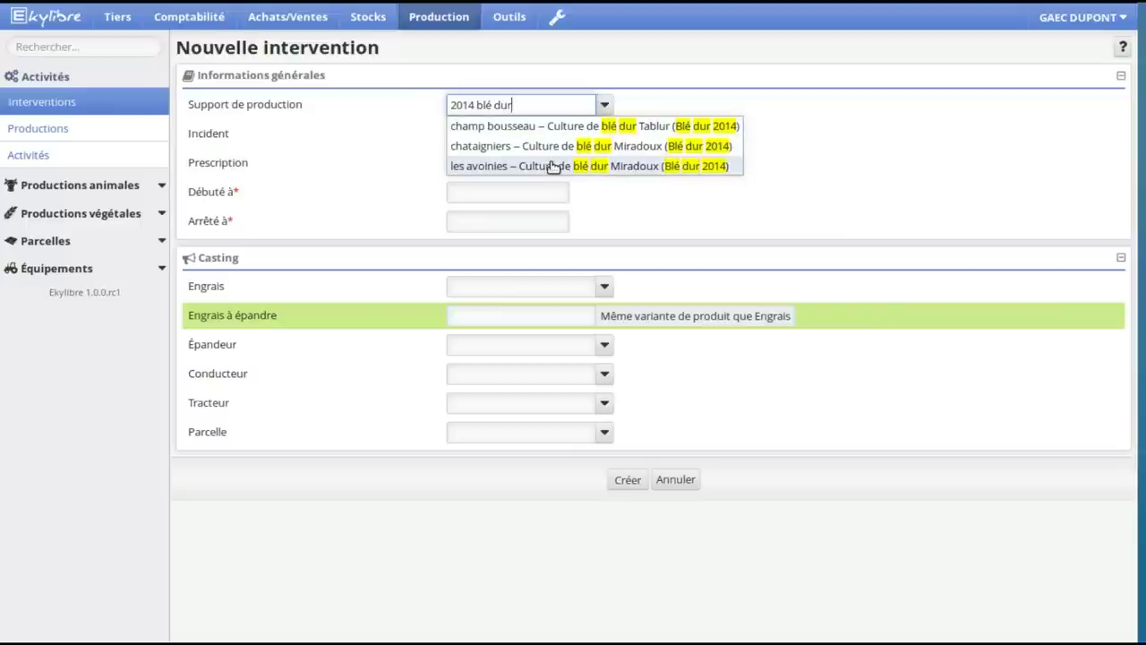
click(551, 126)
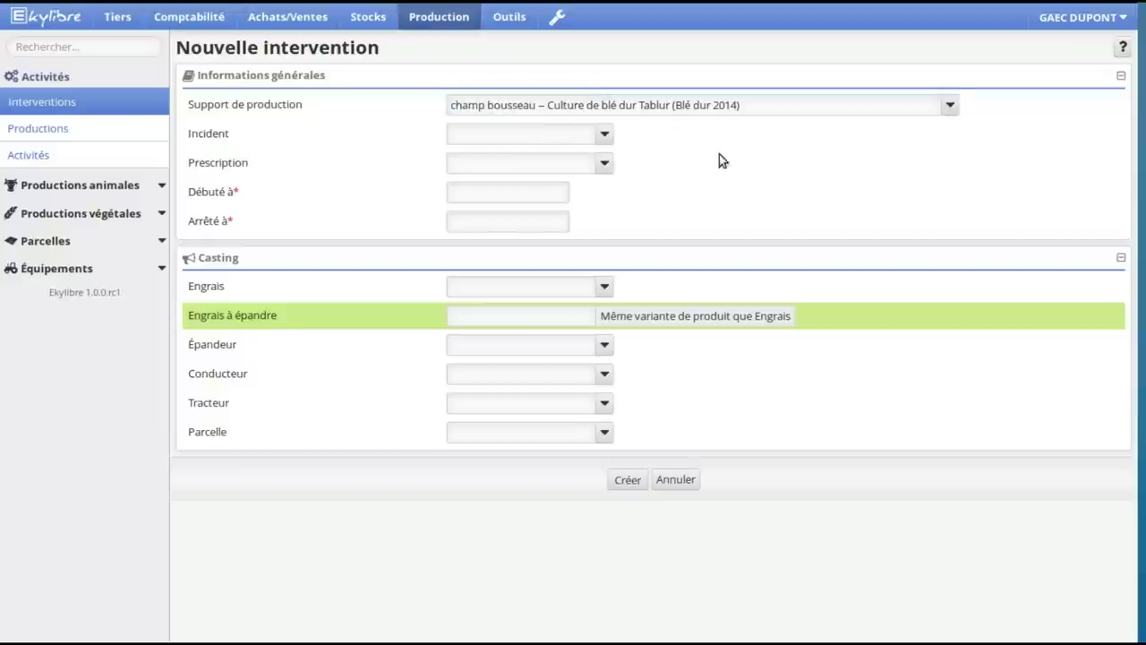
- Set the intervention's start (Débuté à) to 13/01/2014 11:15
click(512, 195)
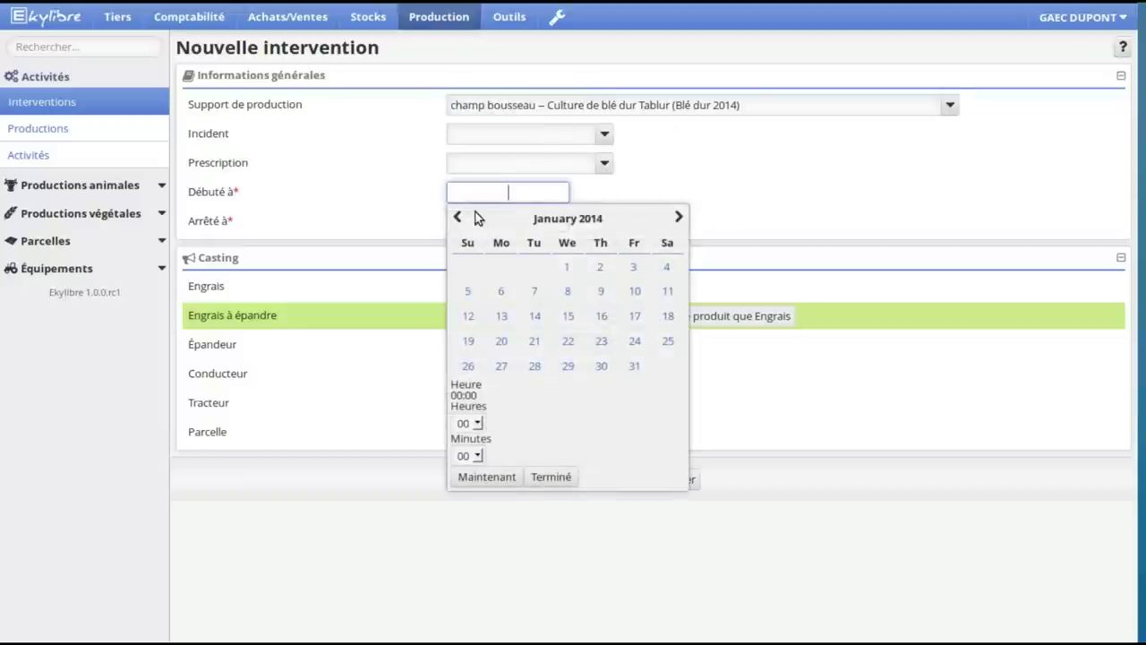
click(471, 480)
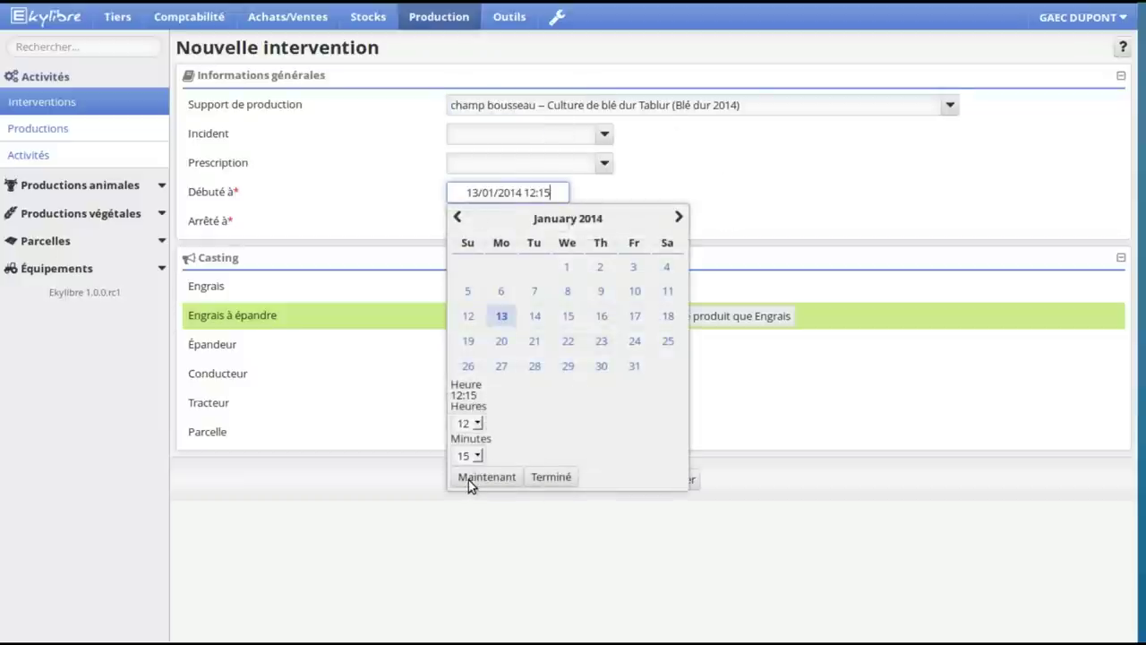
click(470, 422)
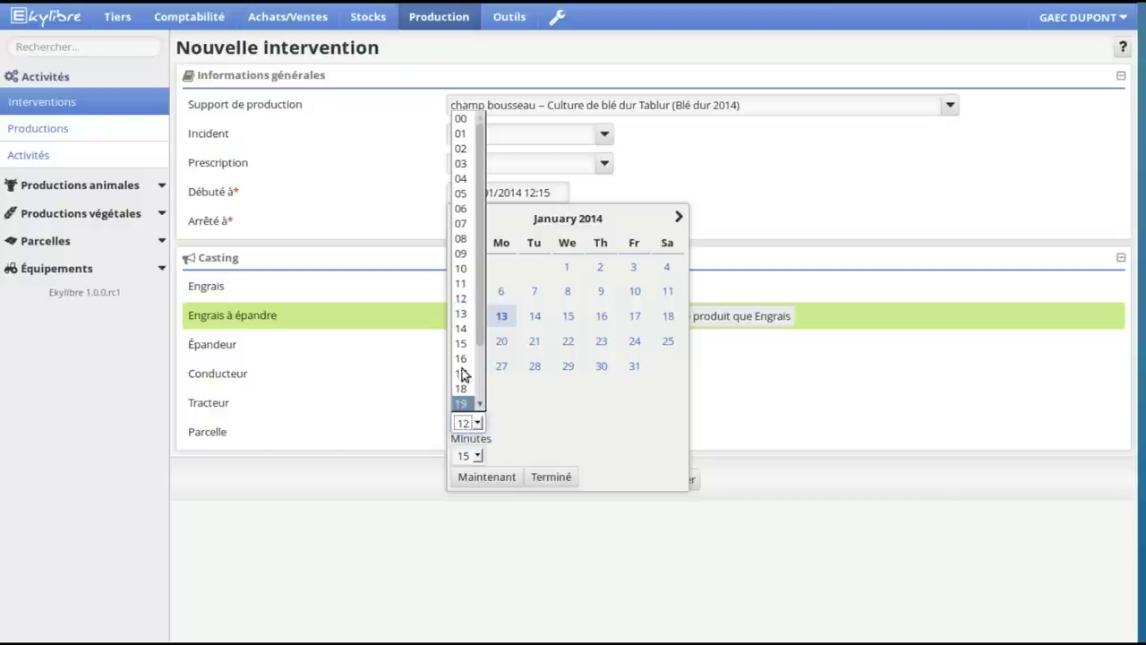
click(461, 285)
click(476, 455)
click(477, 457)
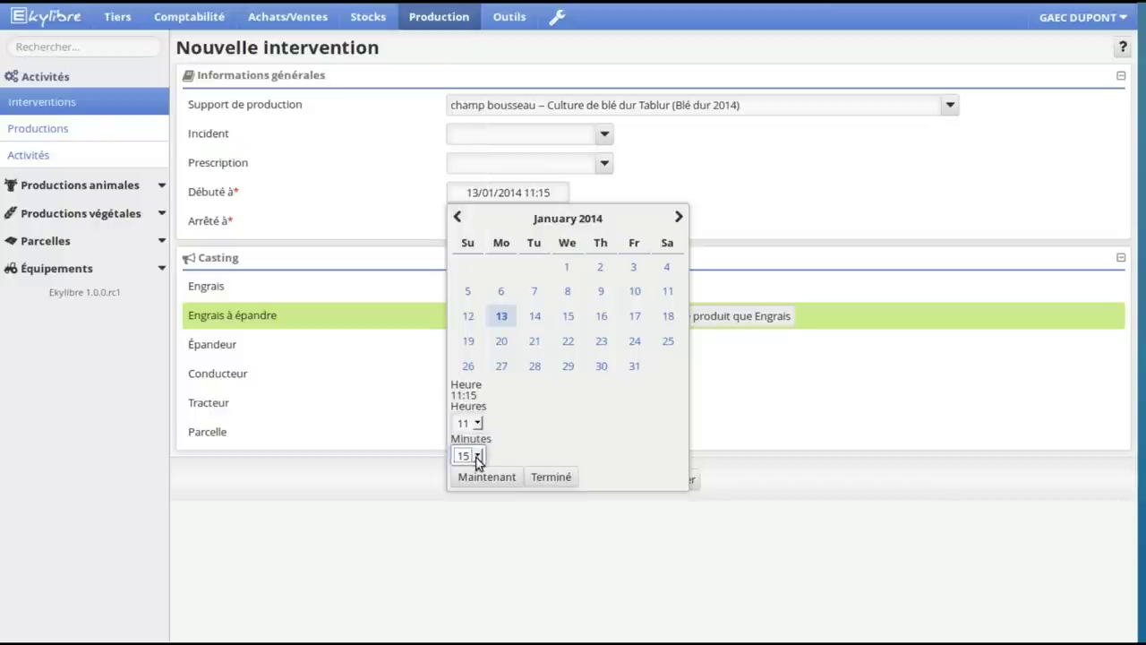
click(539, 477)
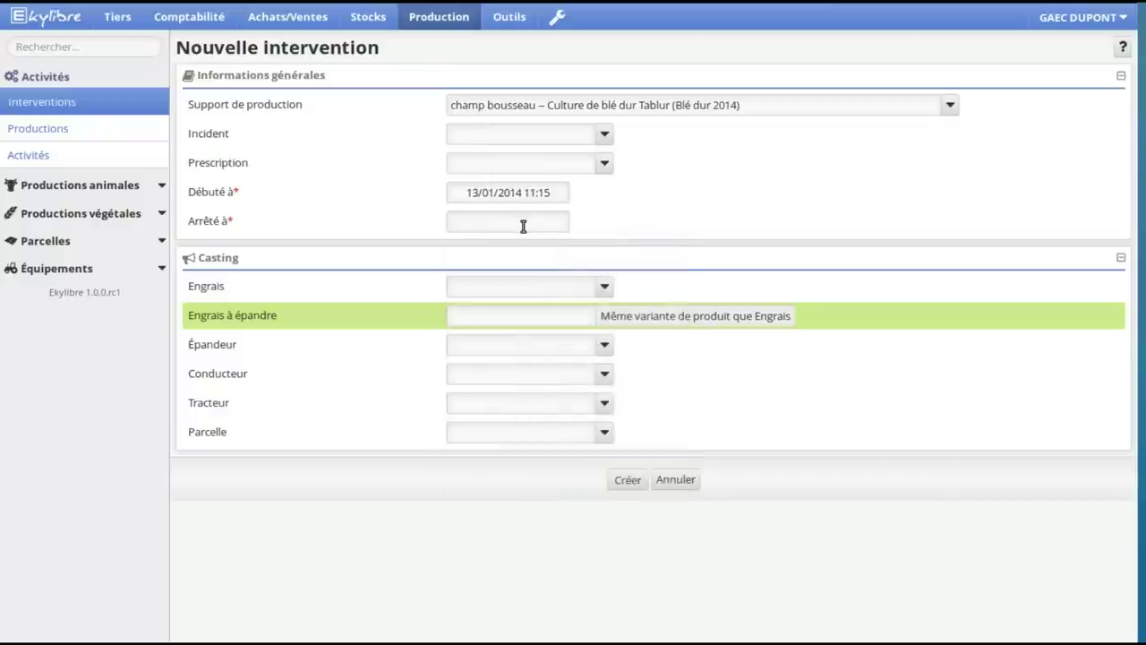
- Set the intervention's end (Arrêté à) to 13/01/2014 12:00
click(525, 223)
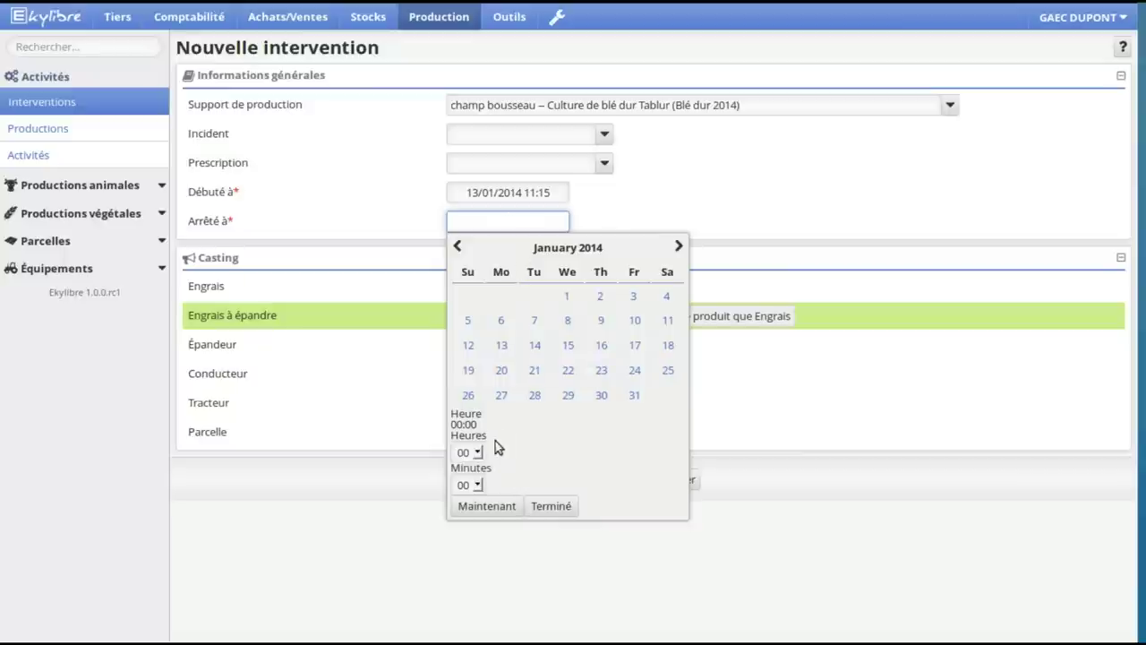
click(490, 508)
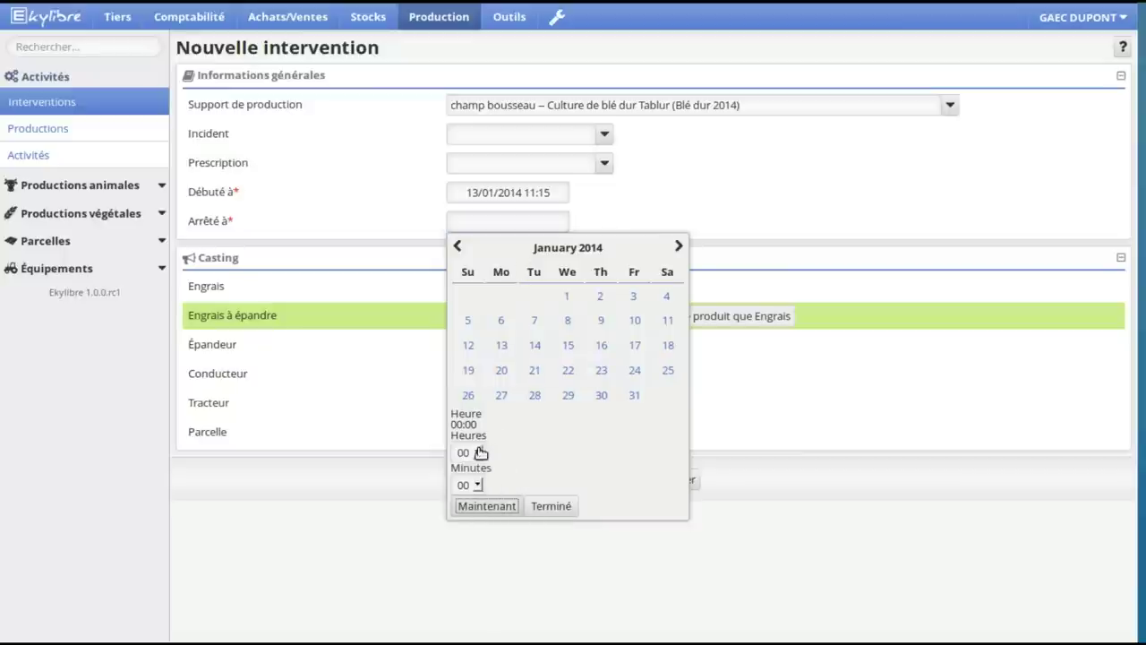
click(472, 484)
key(Up)
key(Up)
key(Up)
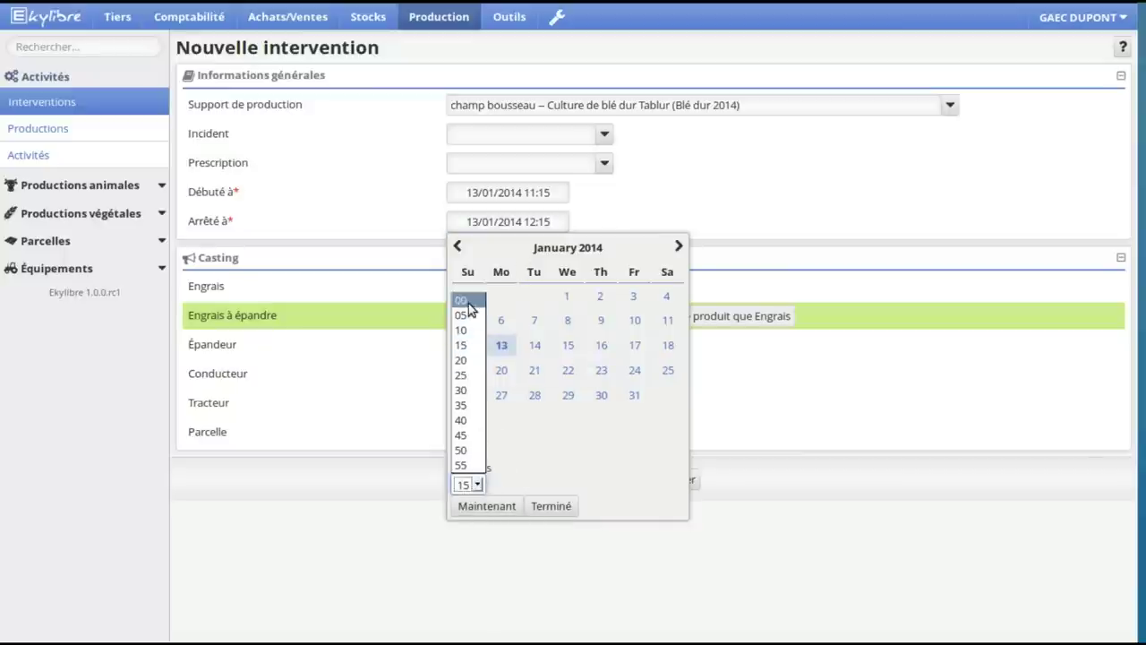
key(Return)
click(564, 505)
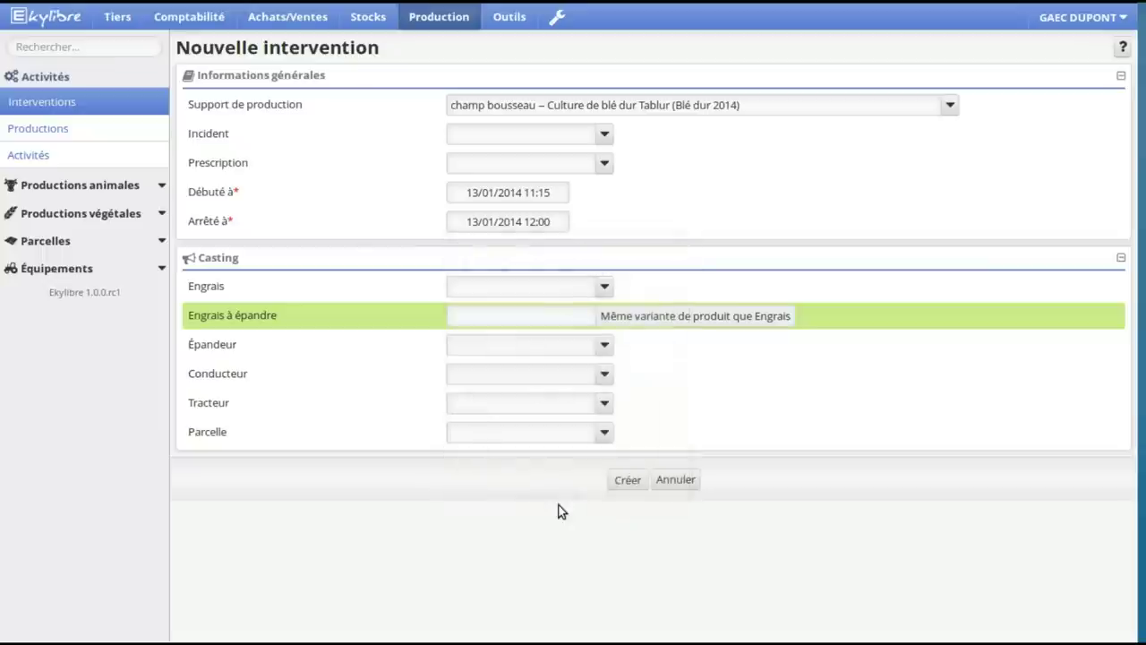
- Choose UREE GR VRAC as the fertilizer (Engrais) and enter 0.200 as the quantity to spread
click(512, 285)
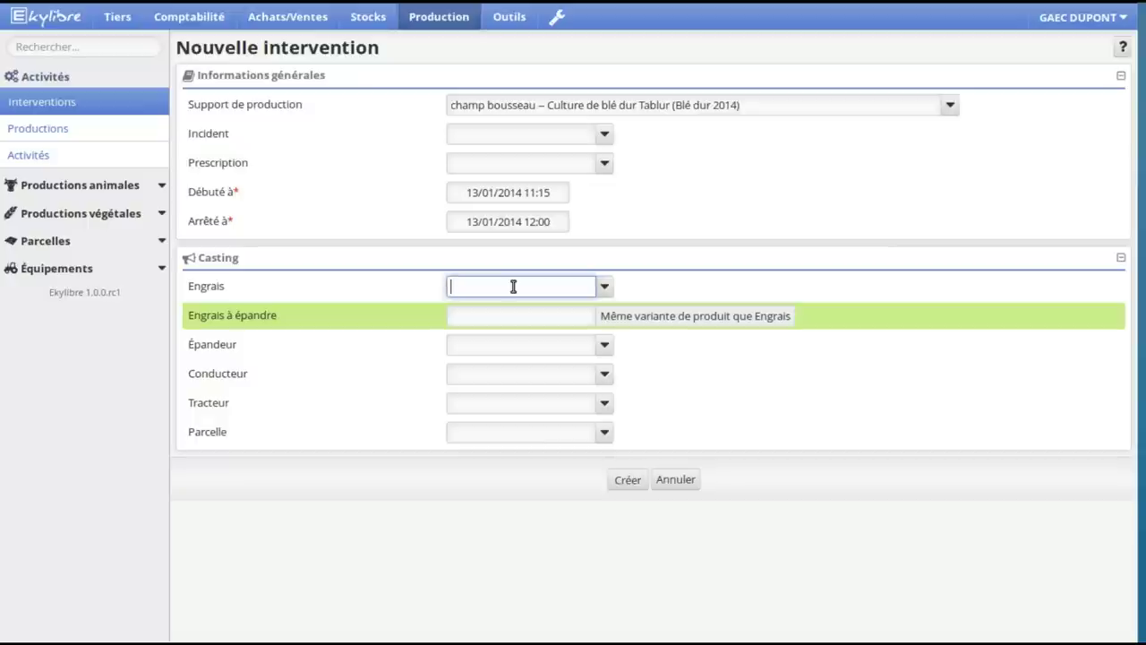
text(ur)
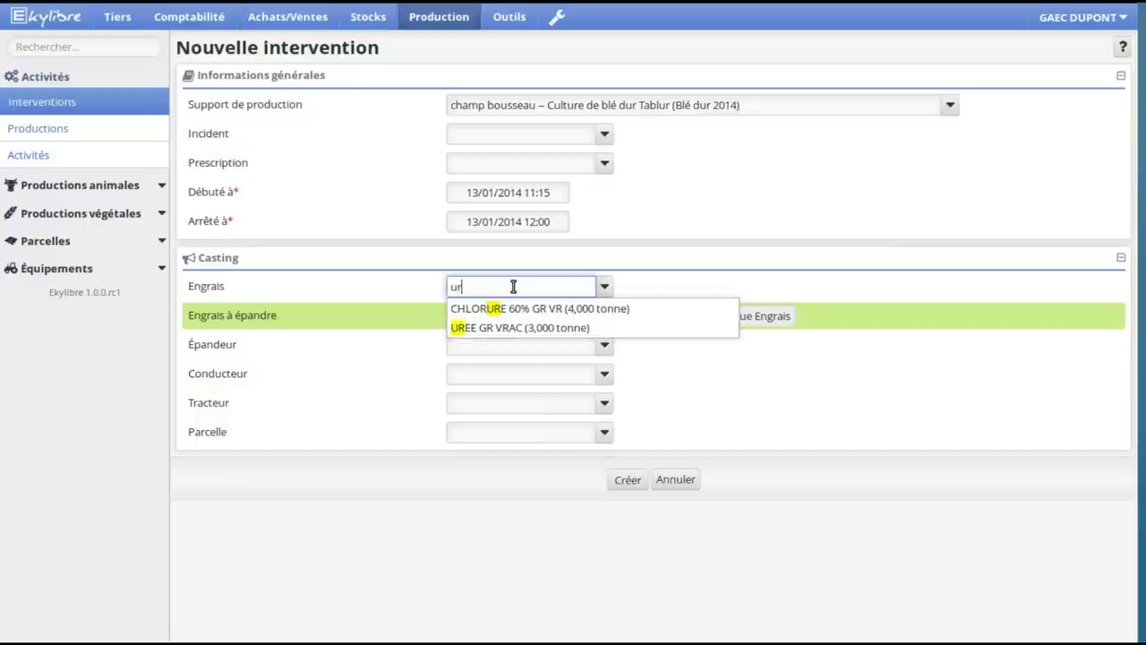
click(479, 330)
click(506, 316)
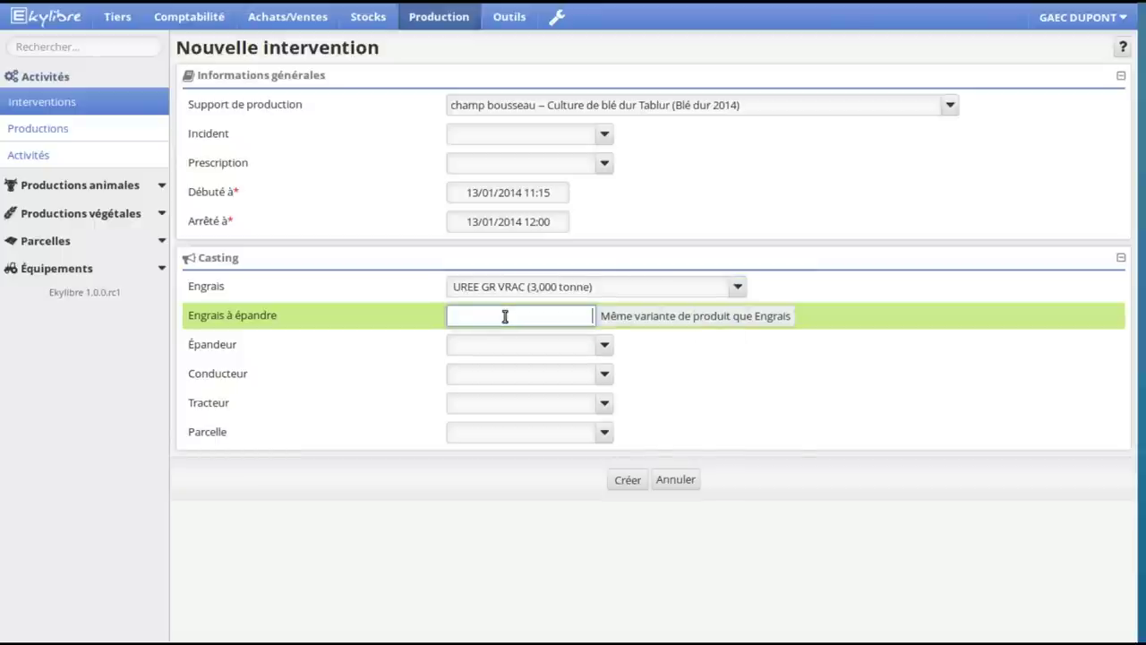
text(0.2)
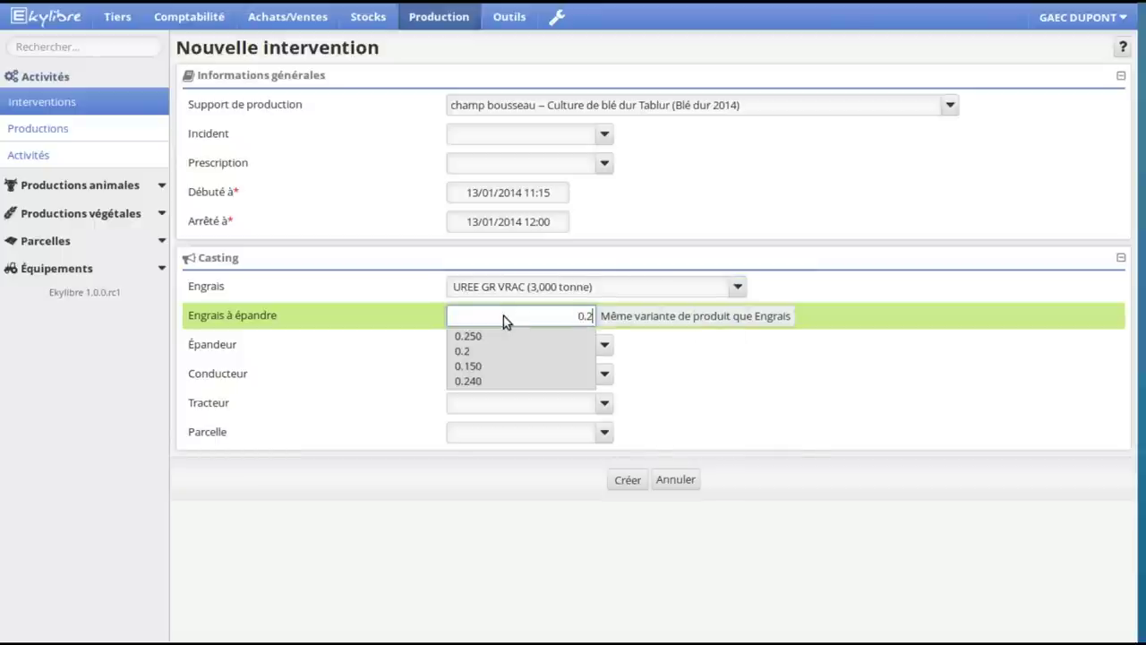
text(00)
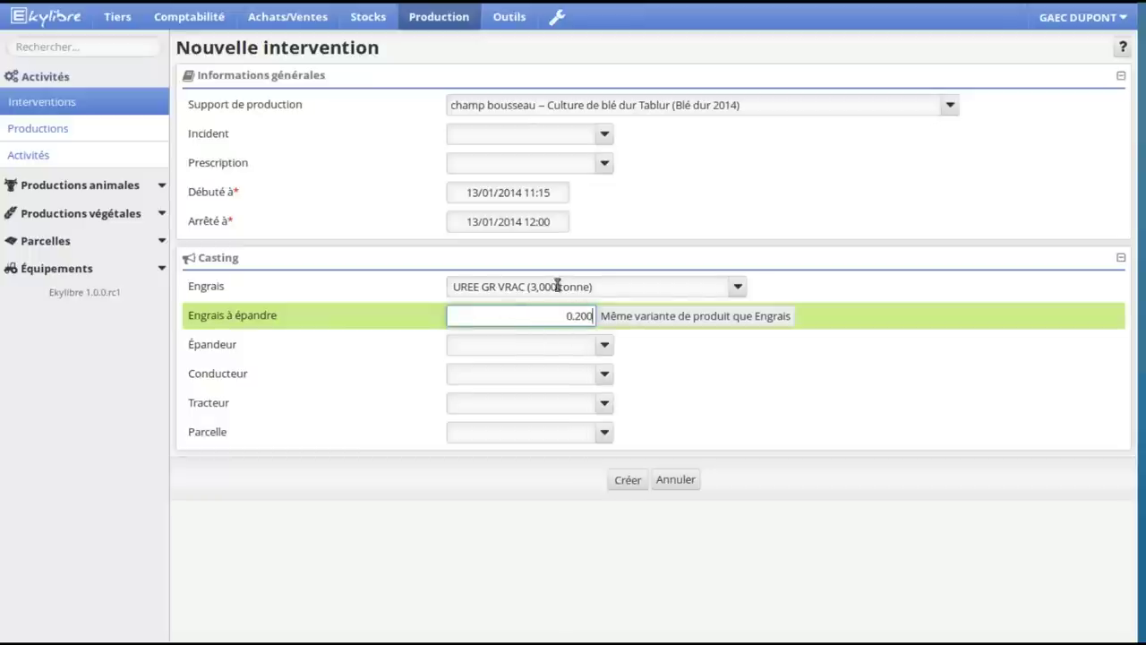
- Choose Semoir engrais centrifuge as the spreader (Épandeur) for the intervention
click(523, 343)
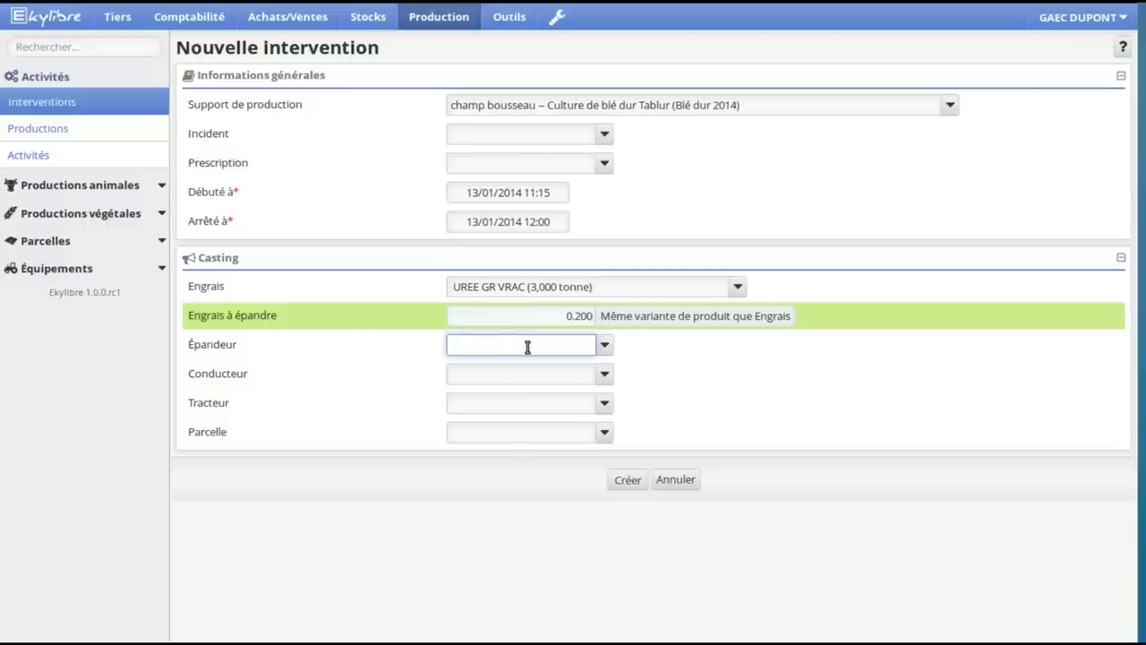
click(606, 346)
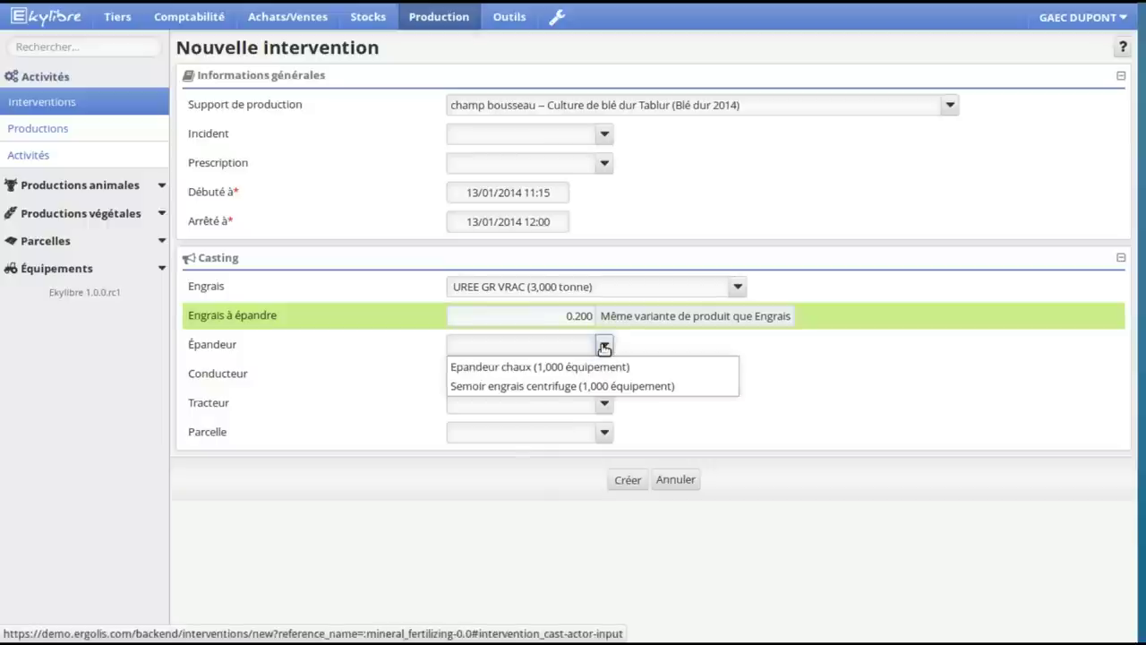
click(544, 392)
- Choose the intervention's driver (Conducteur) and set CASE-IH 533 as the tractor (Tracteur)
click(540, 377)
text(Da)
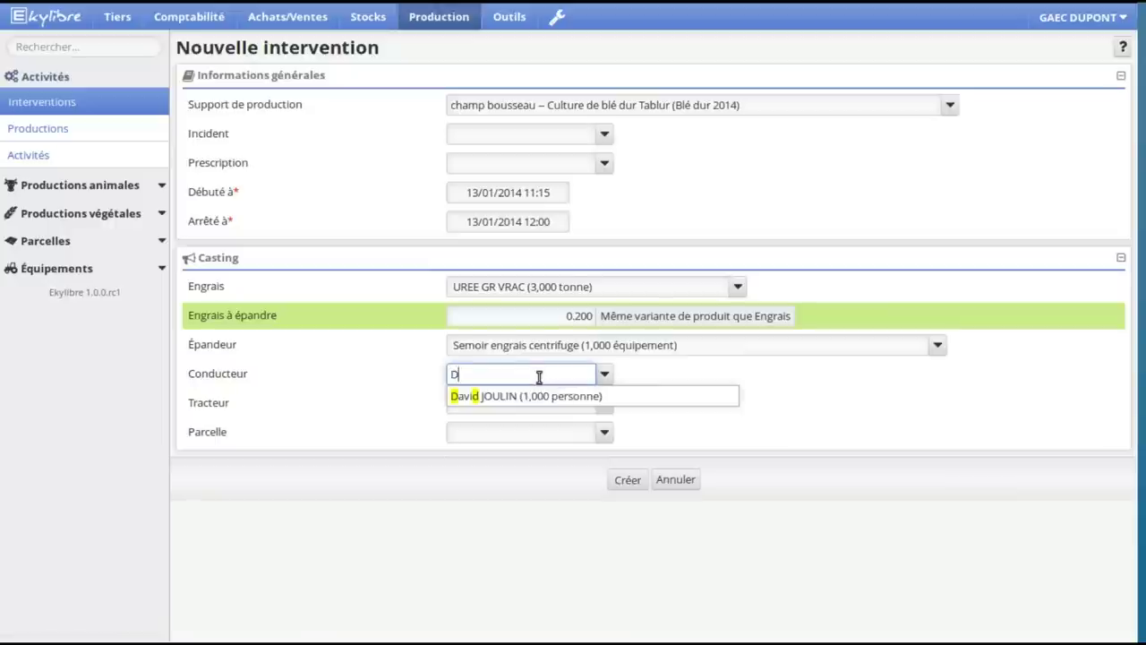
click(516, 397)
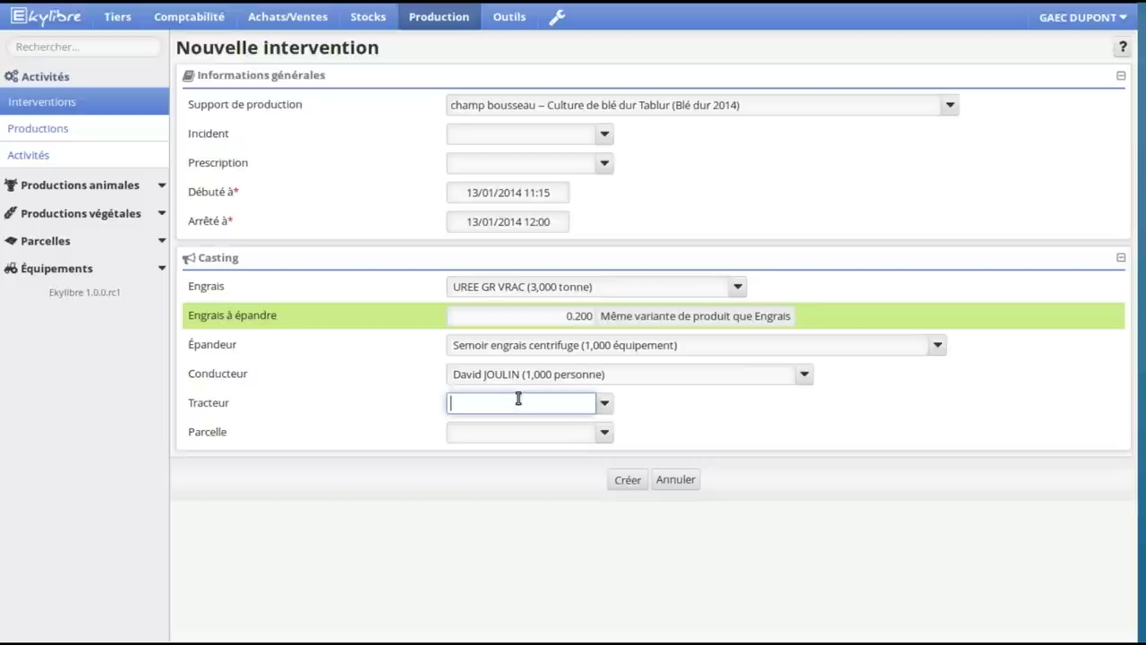
text(533)
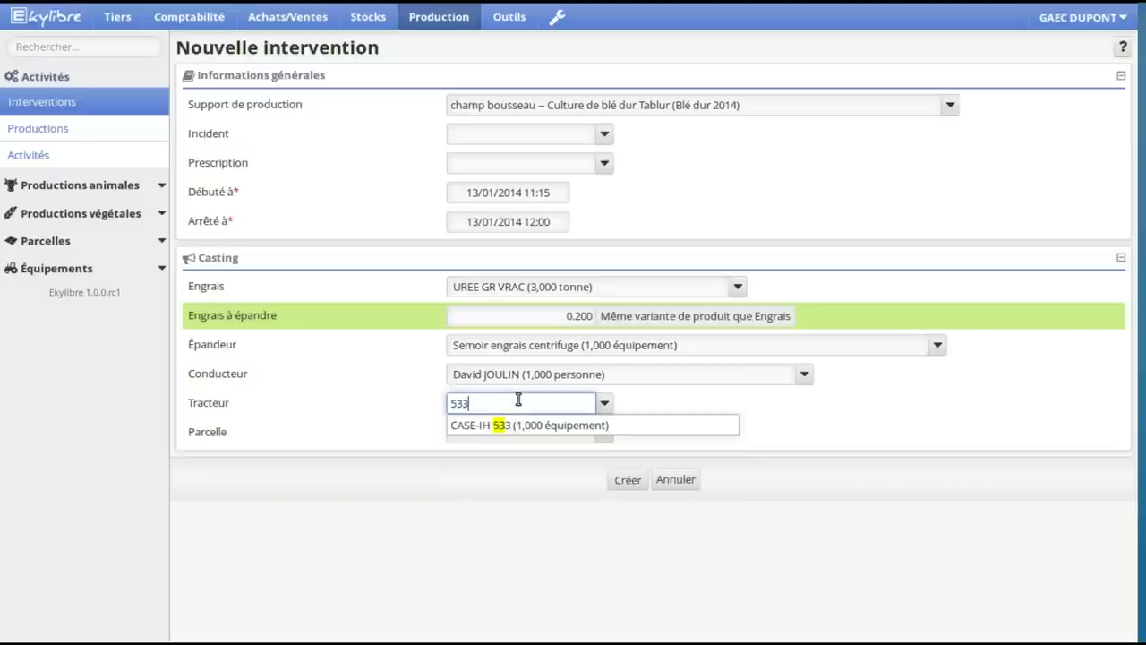
click(523, 427)
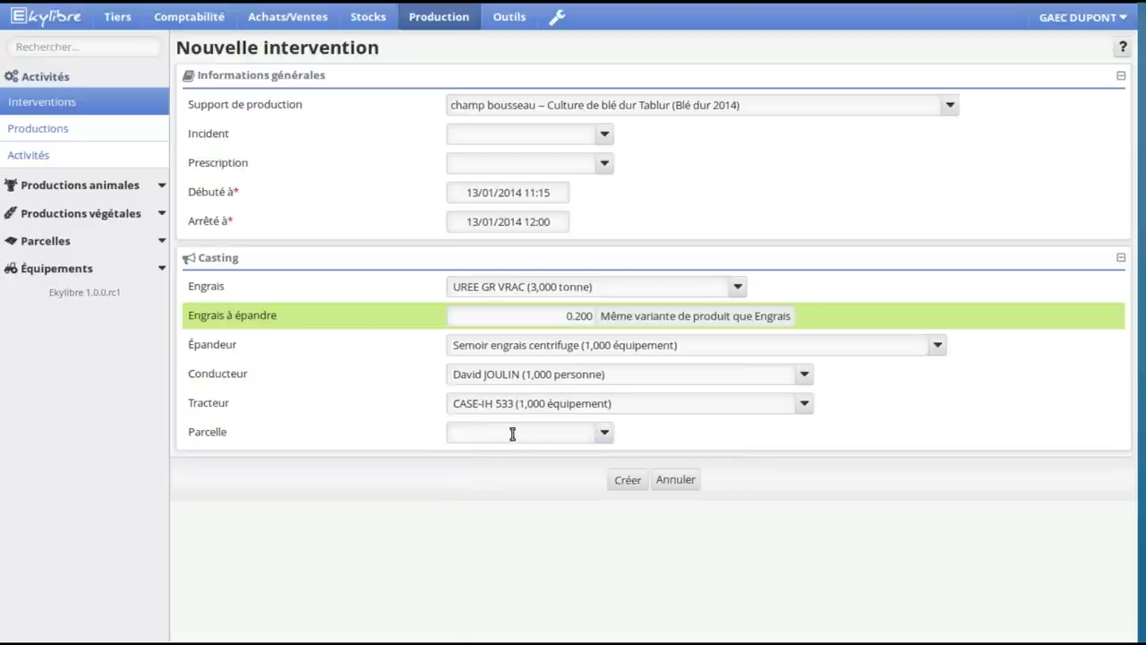
- Choose ZC3 champ bousseau as the land parcel (Parcelle) and create the intervention
text(bouss)
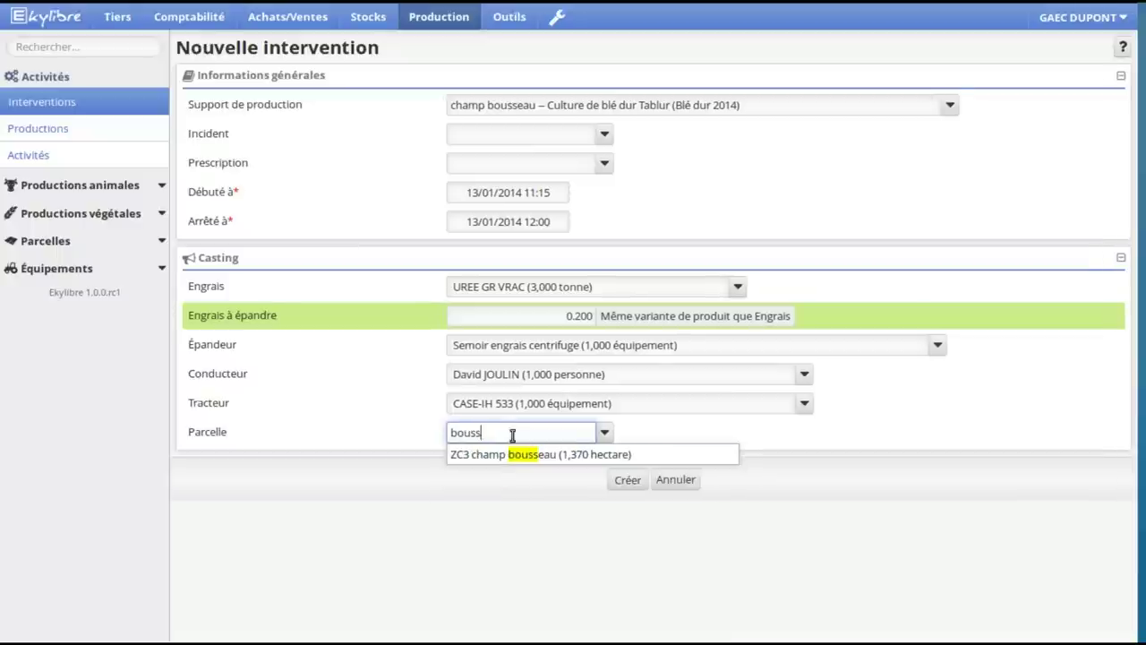
click(513, 455)
click(626, 484)
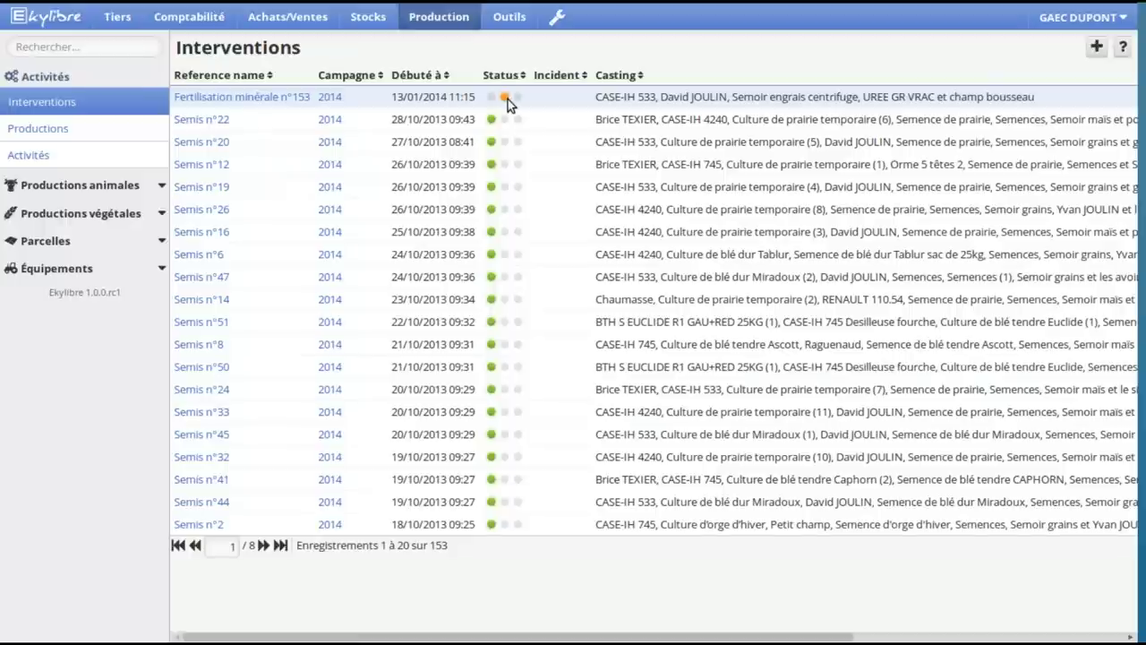
- Open the new 13/01/2014 mineral fertilization intervention and check the fertilizer quantity to spread among its participants
click(231, 97)
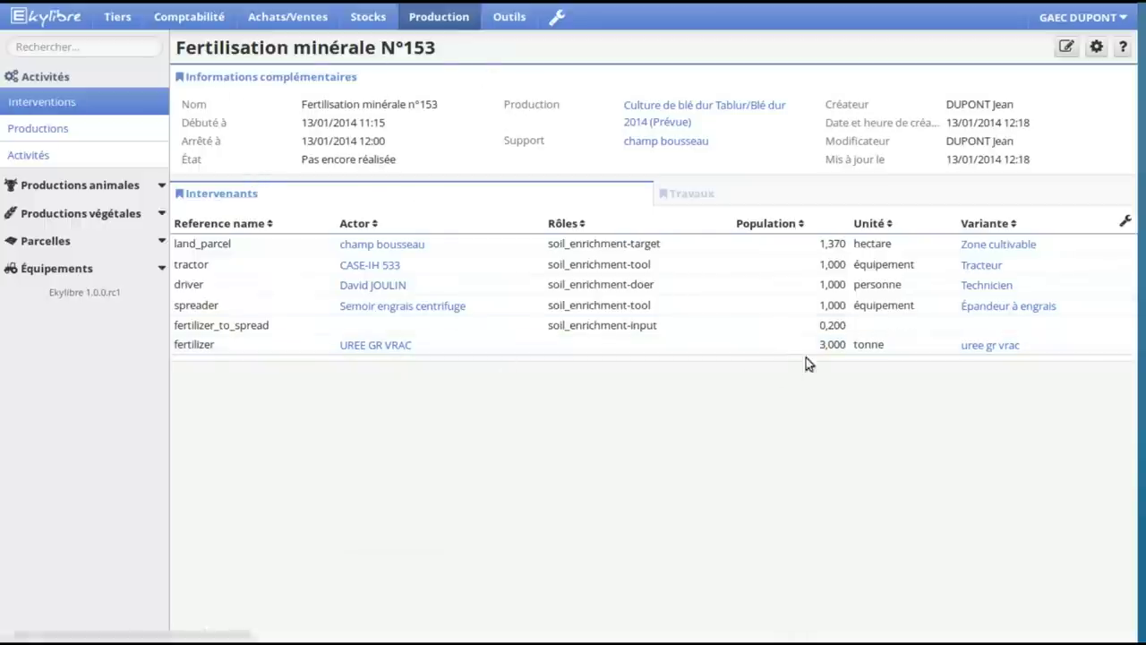
double_click(832, 325)
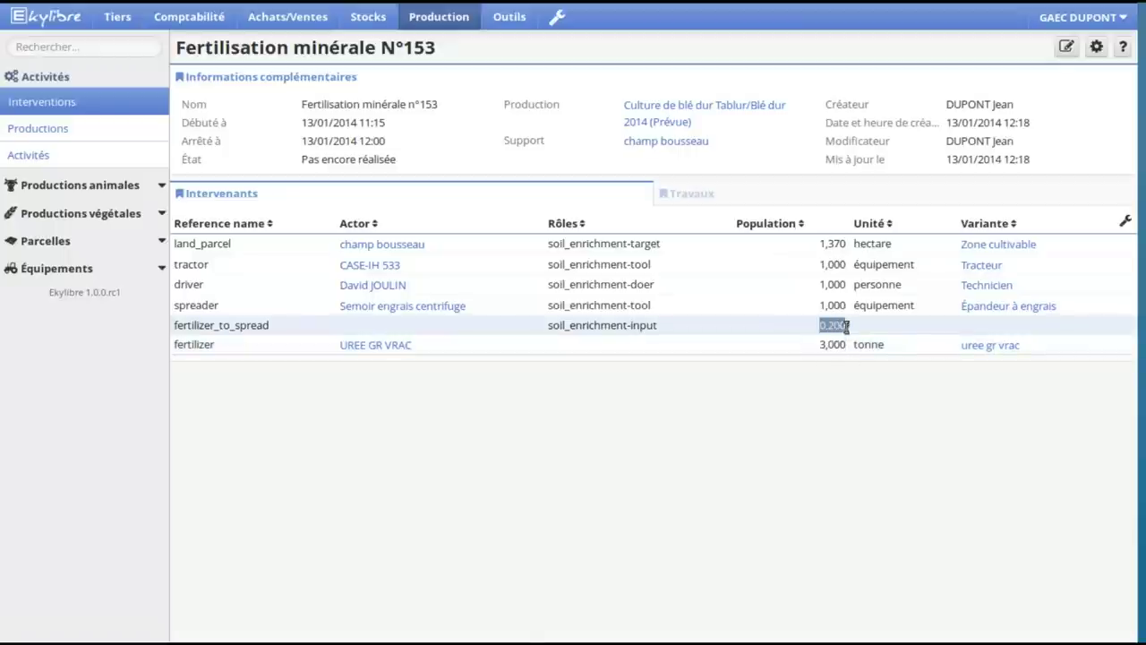
click(832, 399)
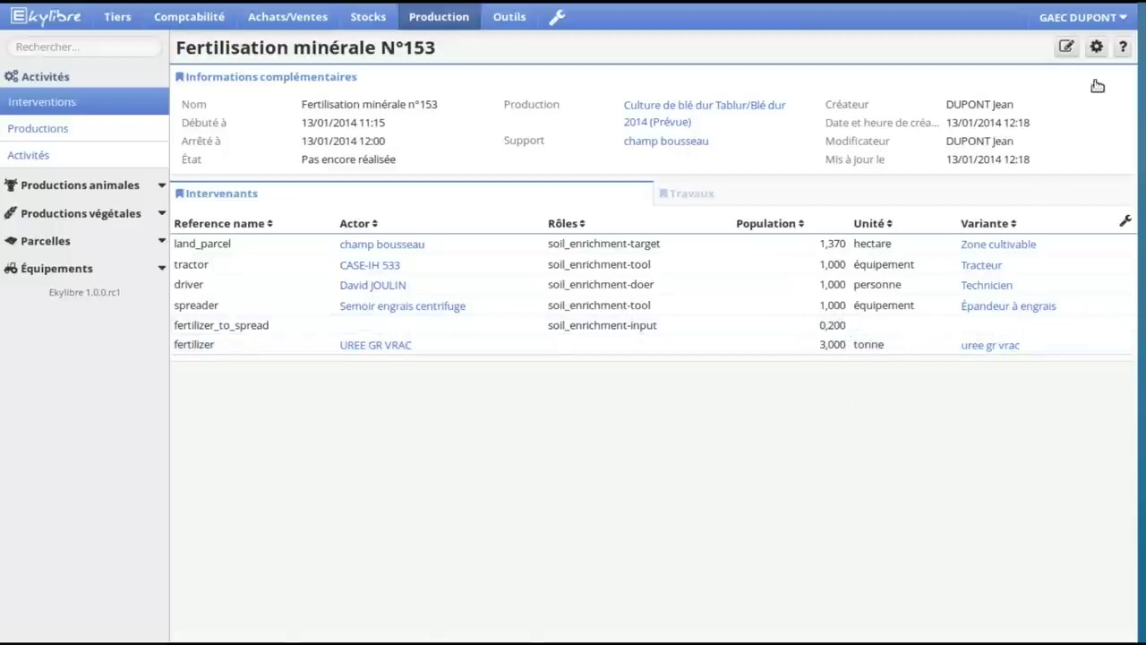
- Run the mineral fertilization intervention to mark it as carried out, and check the actor assigned to the fertilizer to spread
click(1096, 48)
click(646, 278)
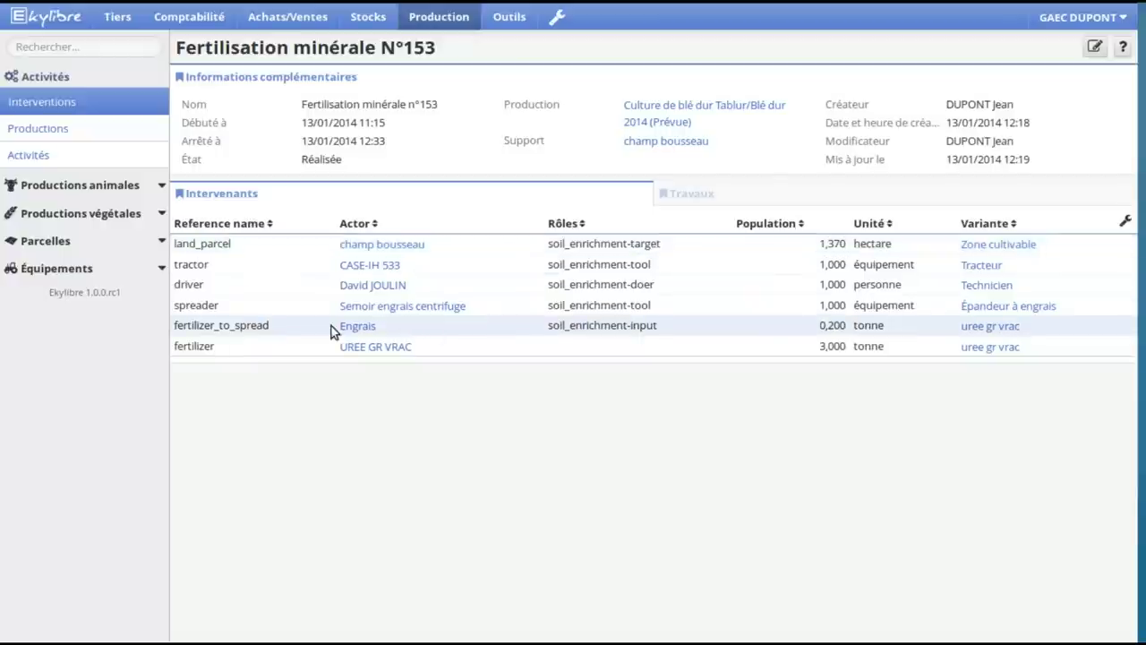
drag(337, 331, 389, 337)
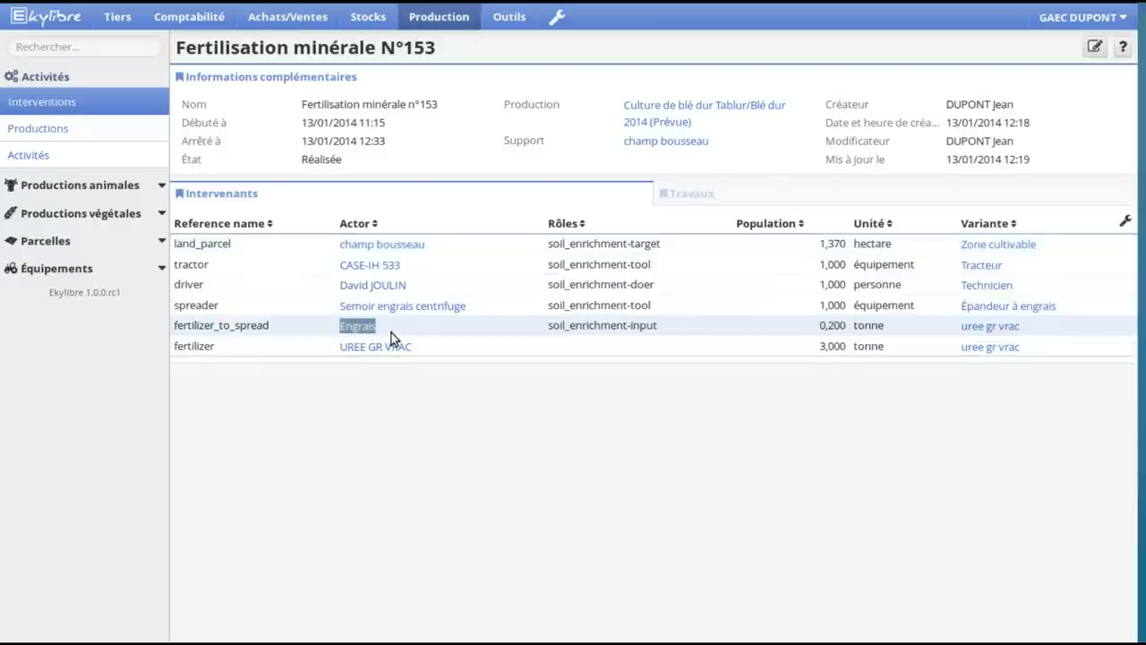
click(535, 442)
- Check the remaining uree gr vrac quantity in the chemical fertilizer chart of the stock dashboard
click(369, 16)
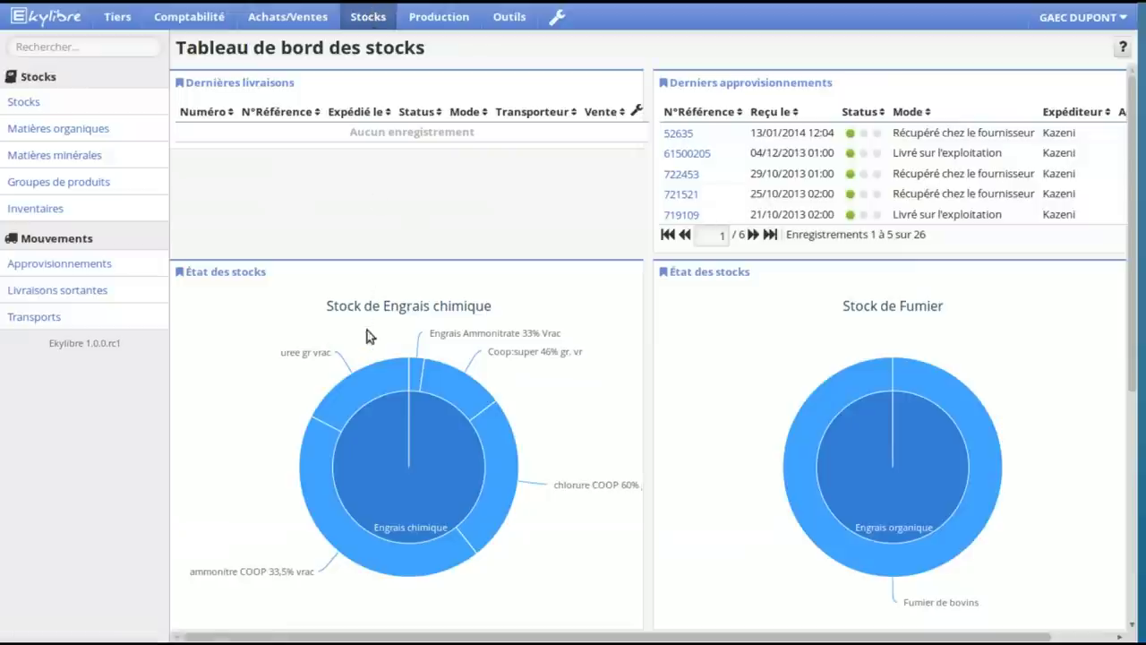
mouse_move(358, 392)
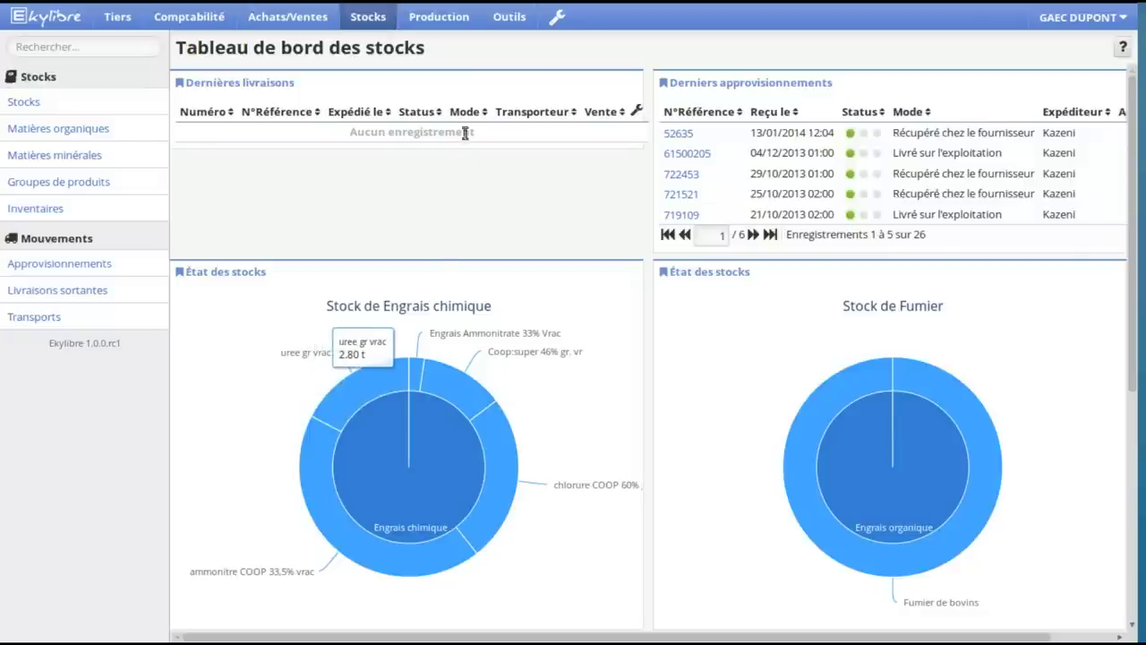
- Examine the input cost (Coût intrants) of the latest intervention on the production dashboard
click(439, 20)
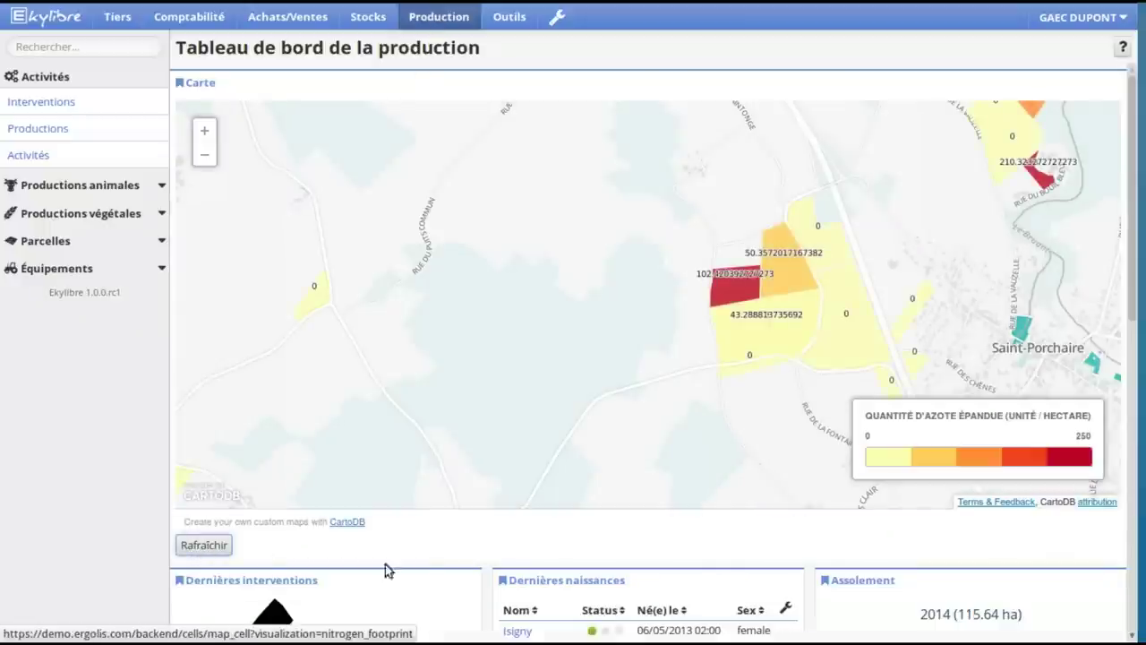
scroll(424, 563, down, 2)
scroll(424, 562, down, 6)
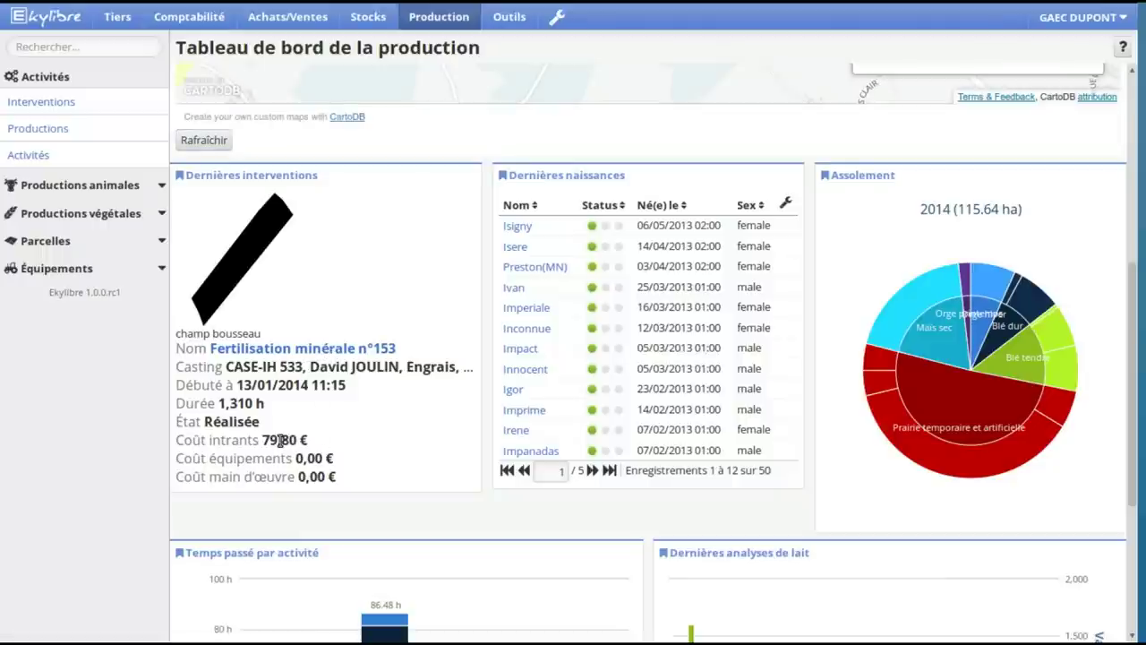
drag(180, 441, 314, 448)
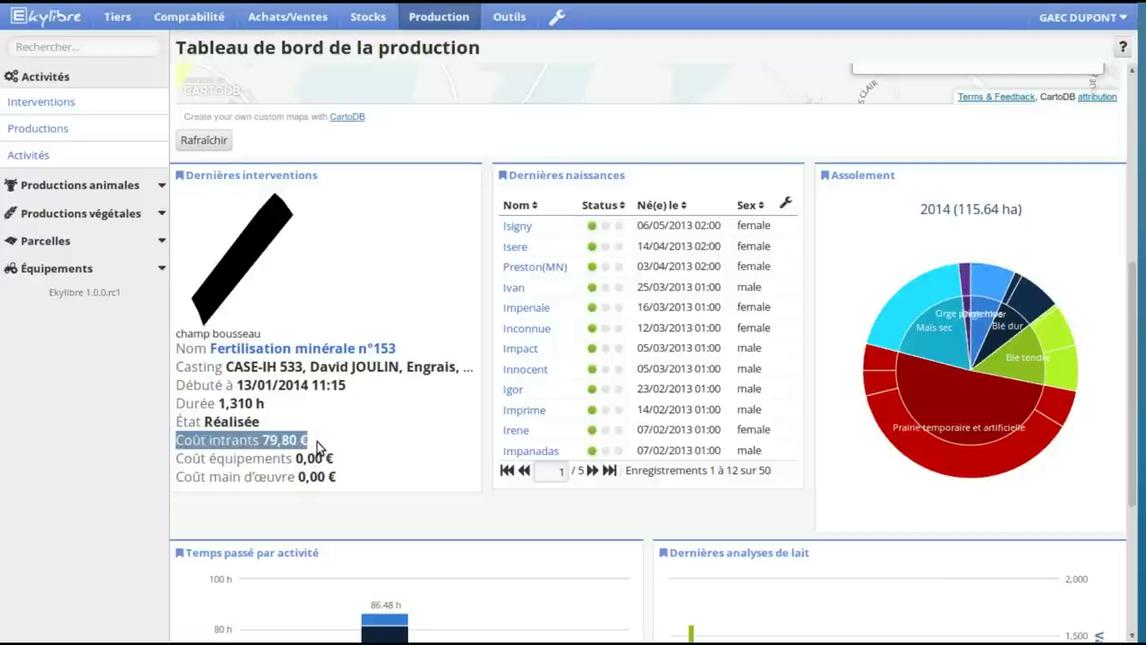